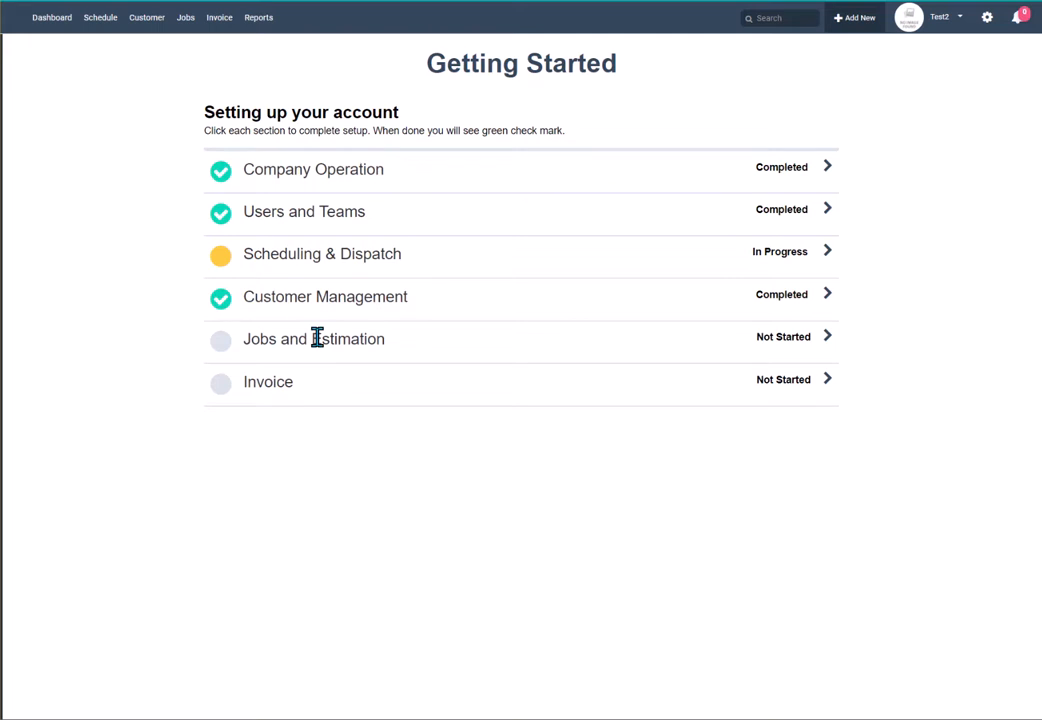
- Add a job type named "Spider Ridder Ofer" in the Jobs and Estimation setup and save it
left_click(792, 348)
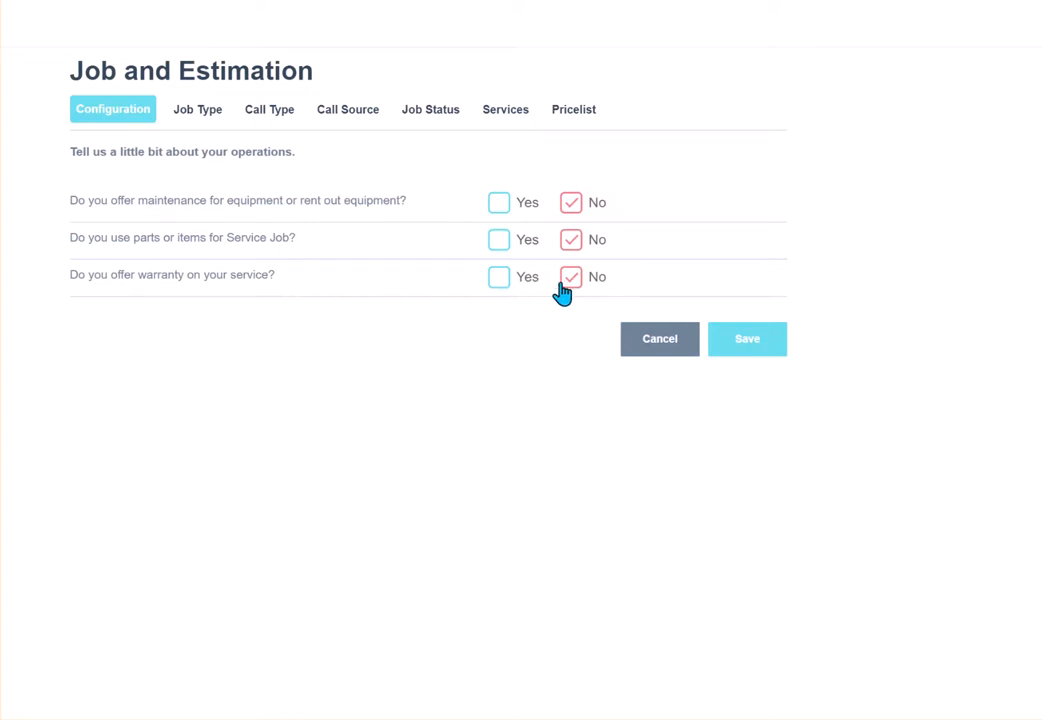
left_click(208, 115)
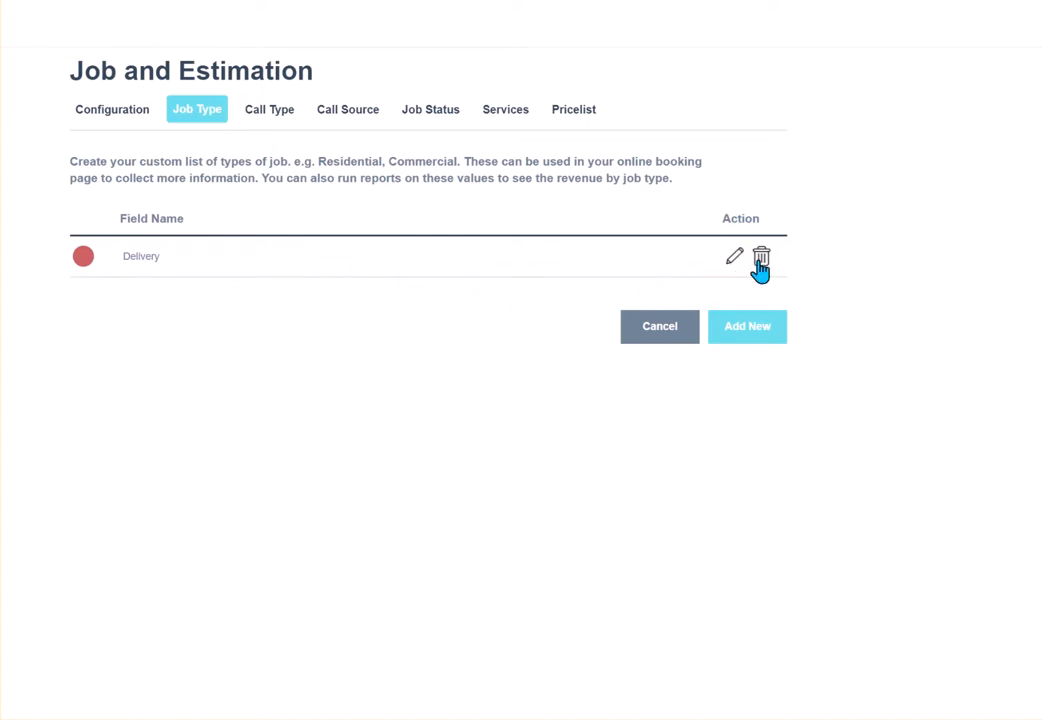
left_click(751, 337)
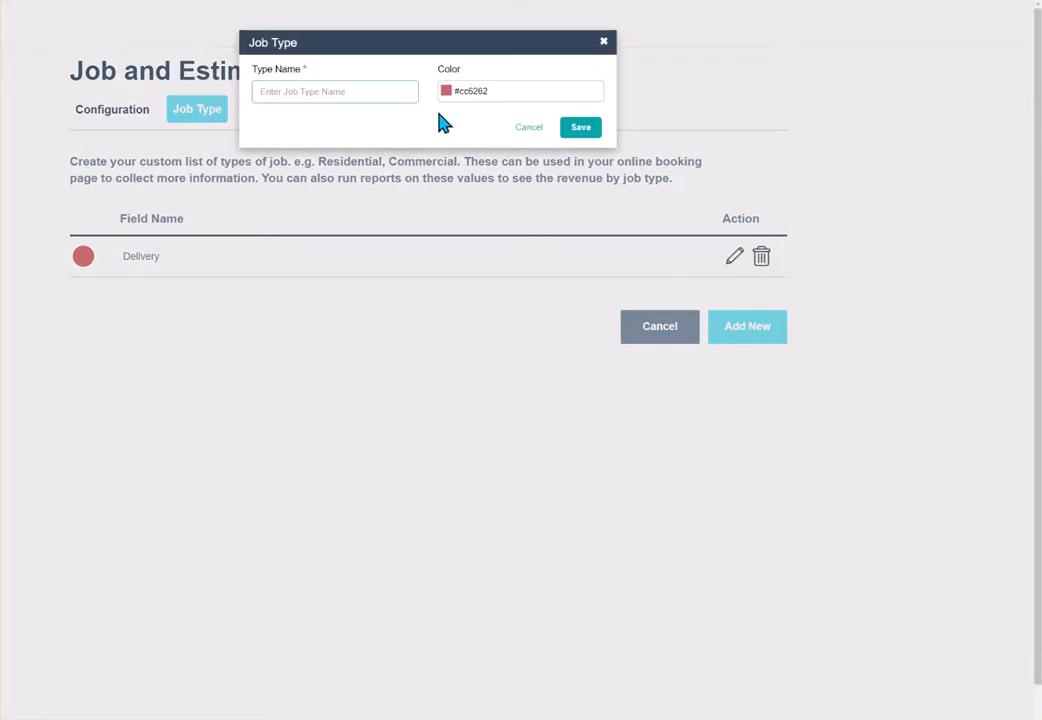
type("Spider Ridder ofed")
key("BackSpace")
key("BackSpace")
type("e")
left_click(580, 128)
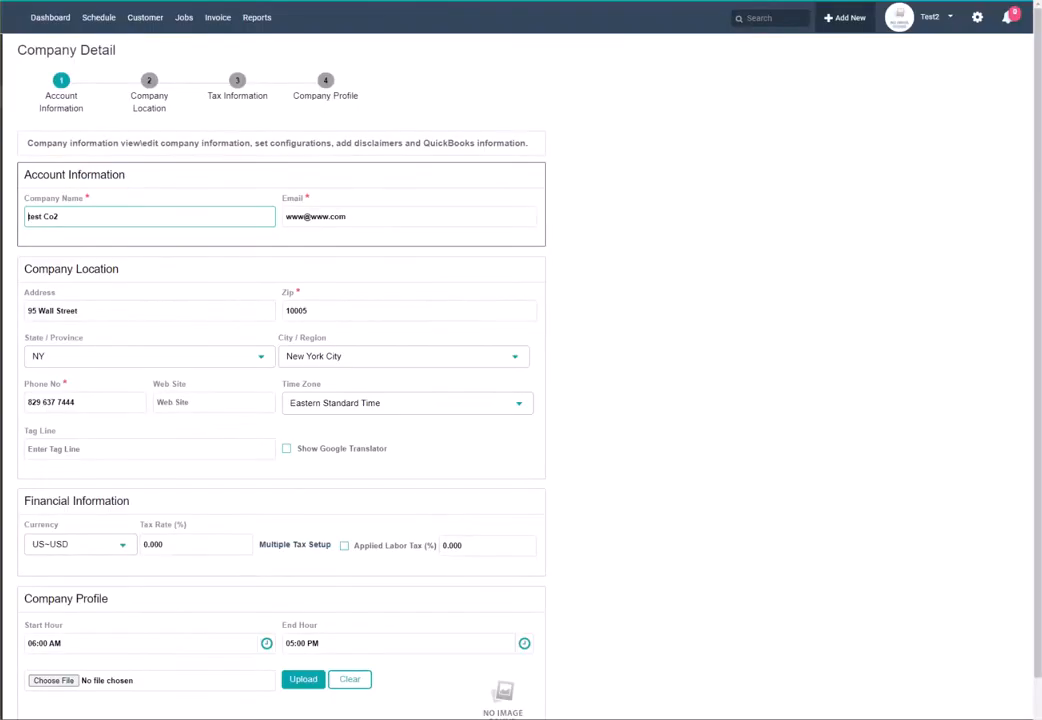
- Start a new job and check the Job Type choices in Job Information for "Spider Ridder Ofer"
mouse_move(184, 22)
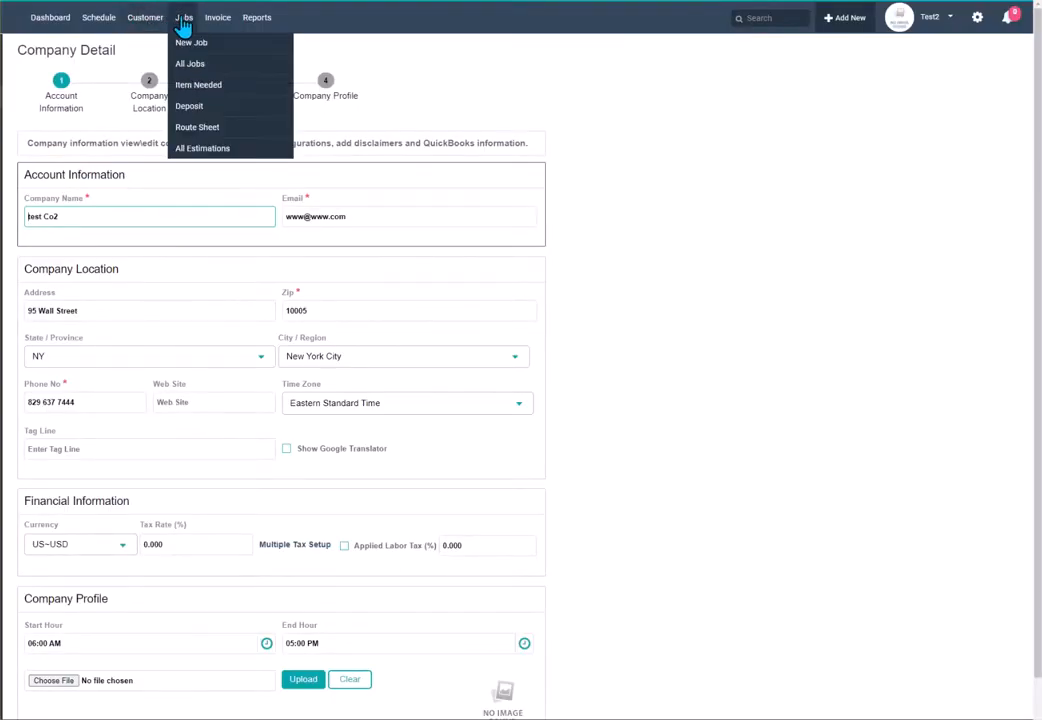
left_click(190, 46)
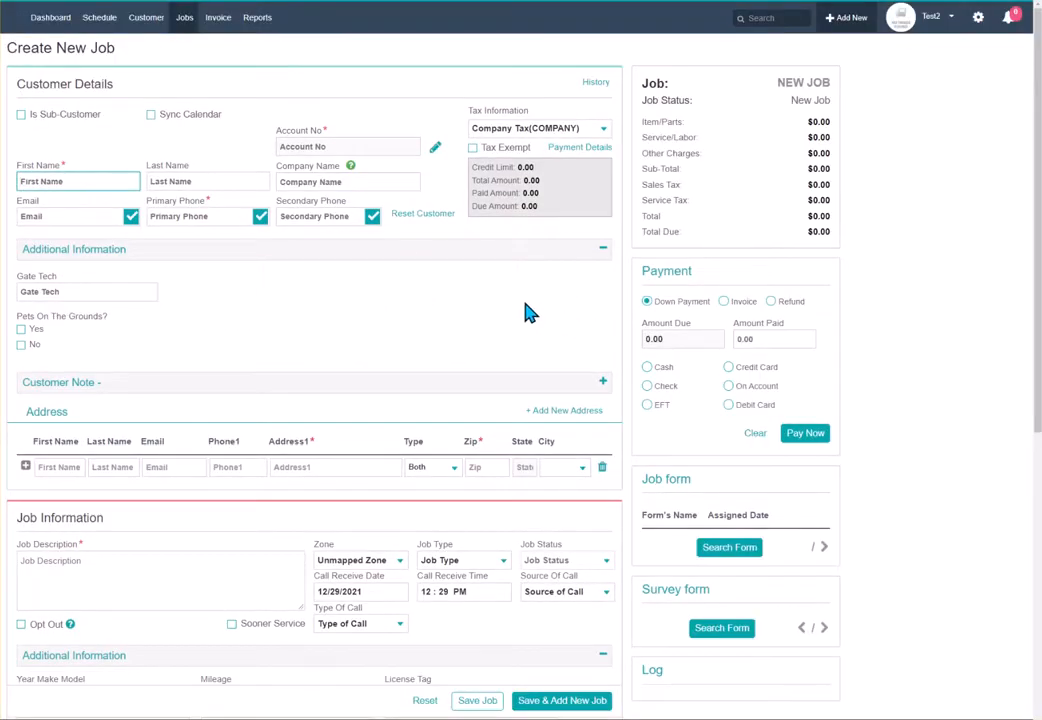
scroll(530, 313, "down", 2)
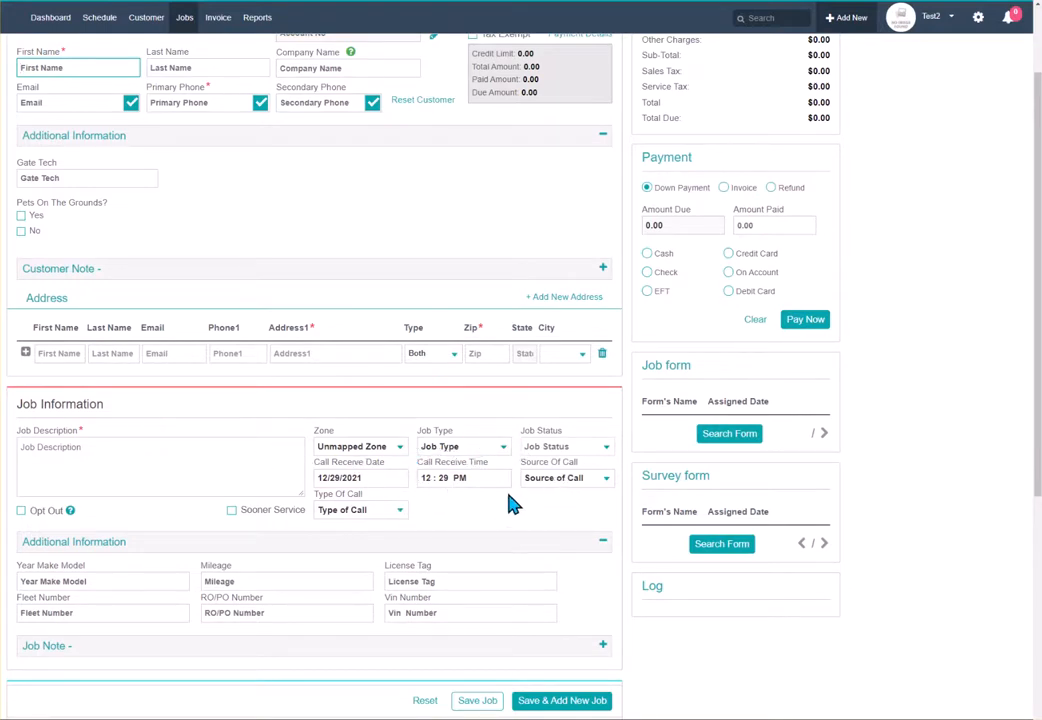
left_click(491, 449)
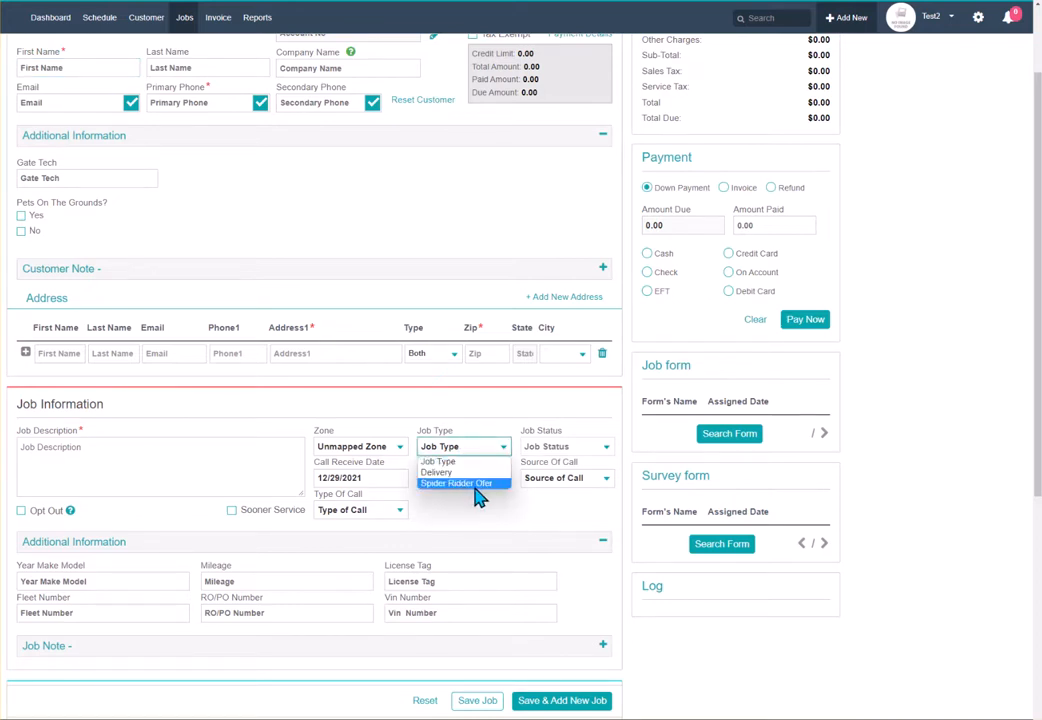
left_click(476, 484)
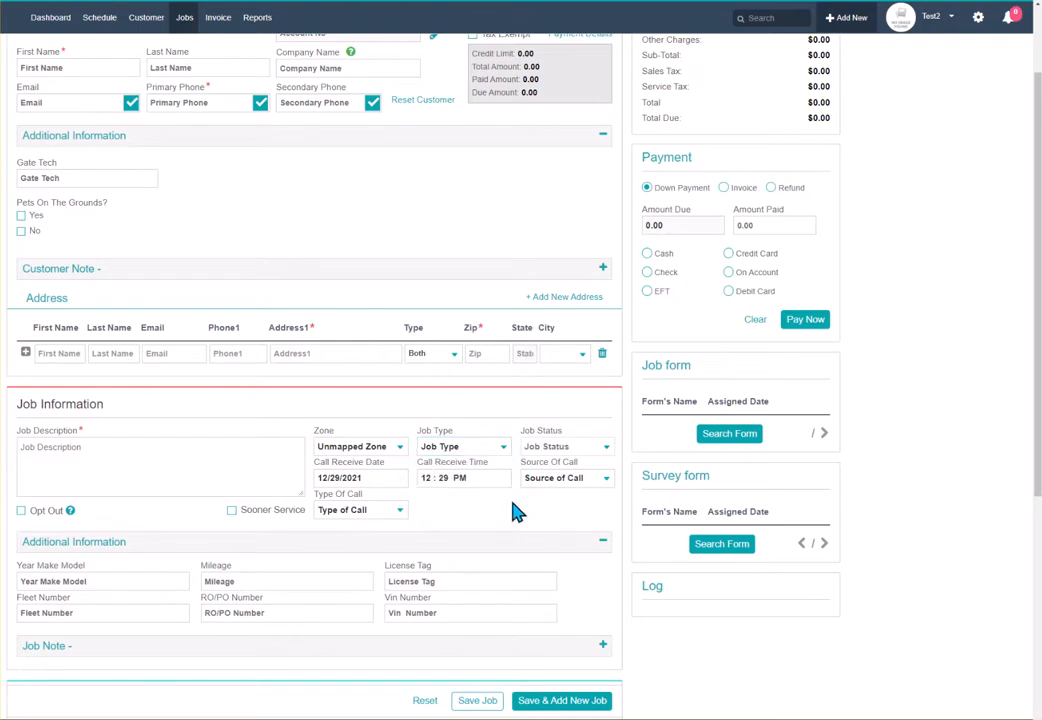
left_click(482, 453)
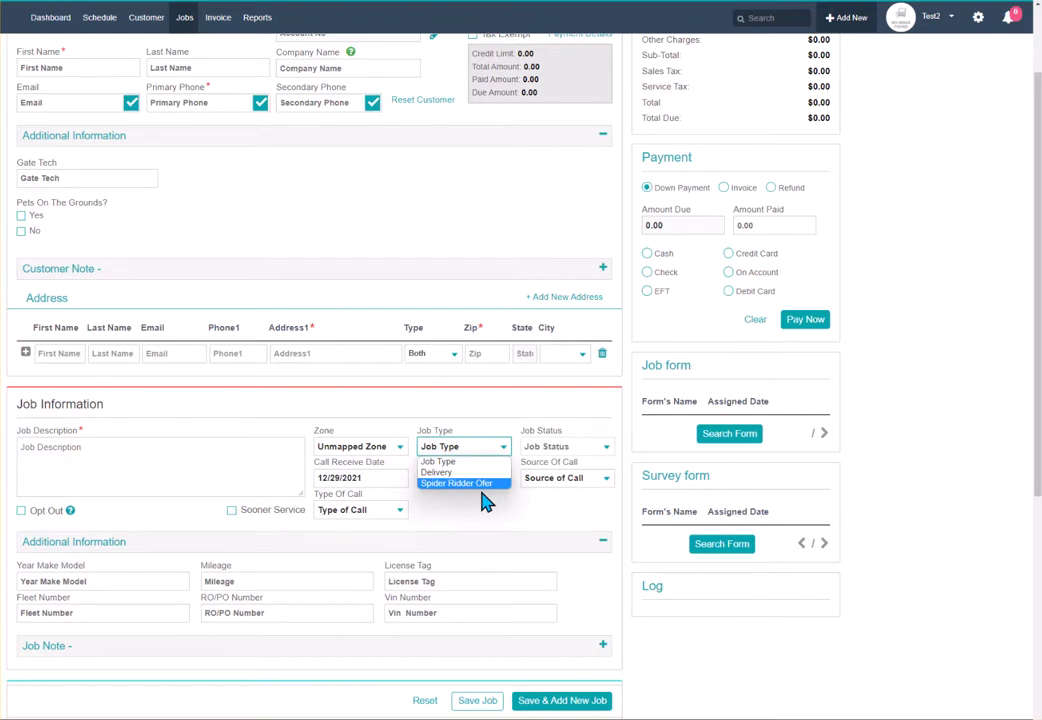
left_click(495, 487)
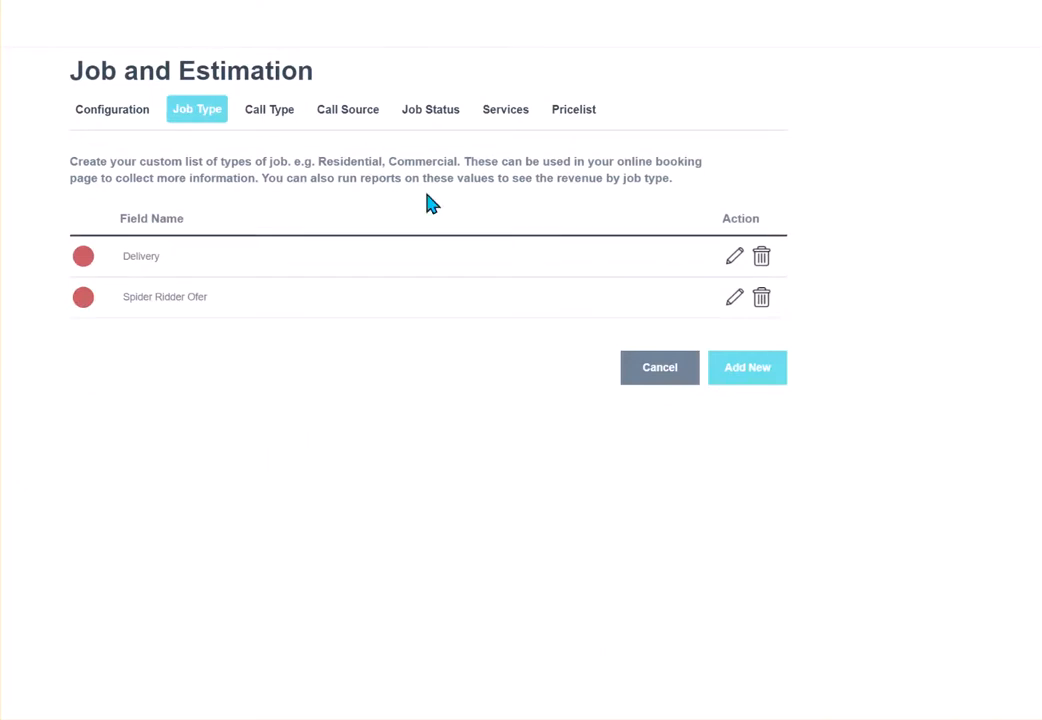
- View the Call Type list and its blank entry form, and check the Type Of Call choices in the new job
left_click(281, 118)
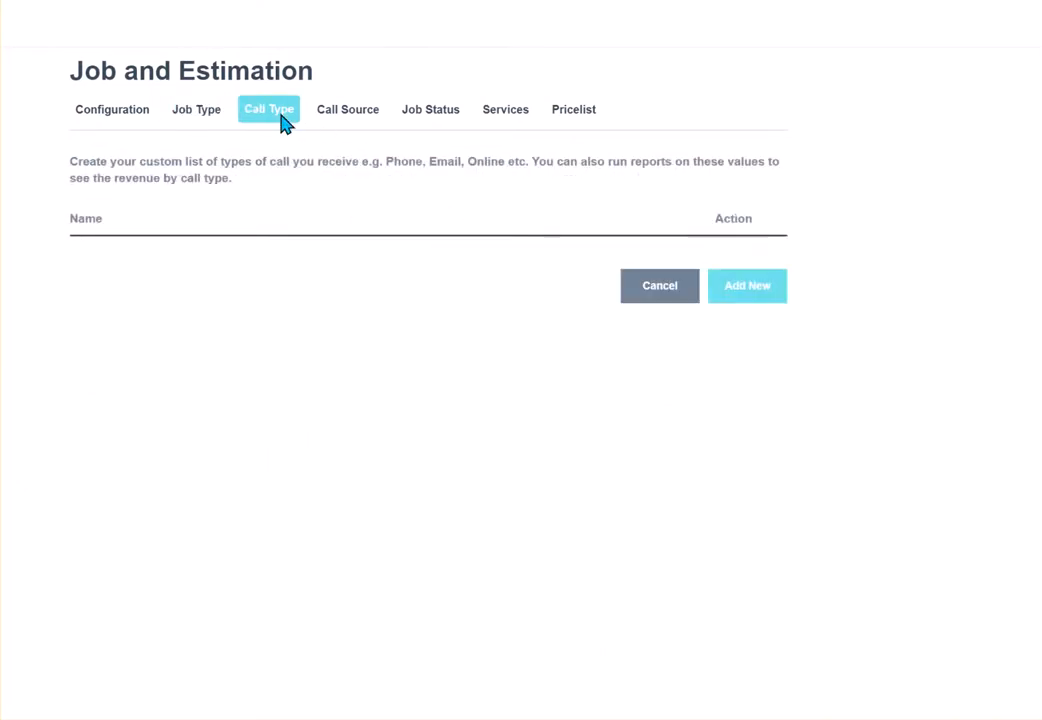
left_click(748, 288)
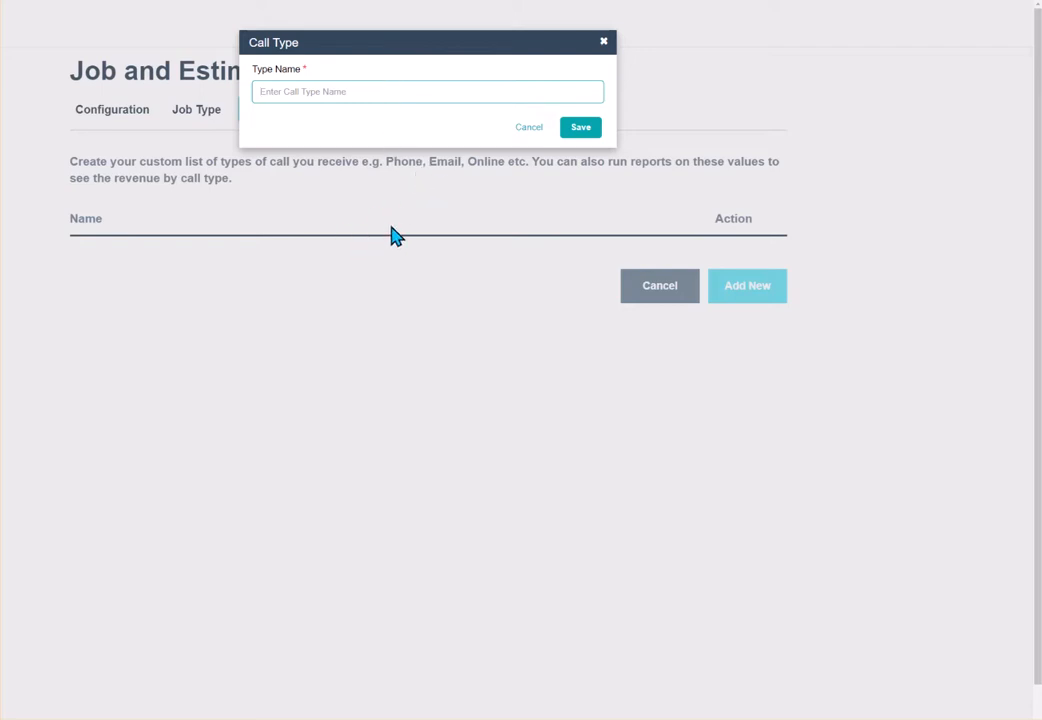
left_click(530, 128)
left_click(749, 297)
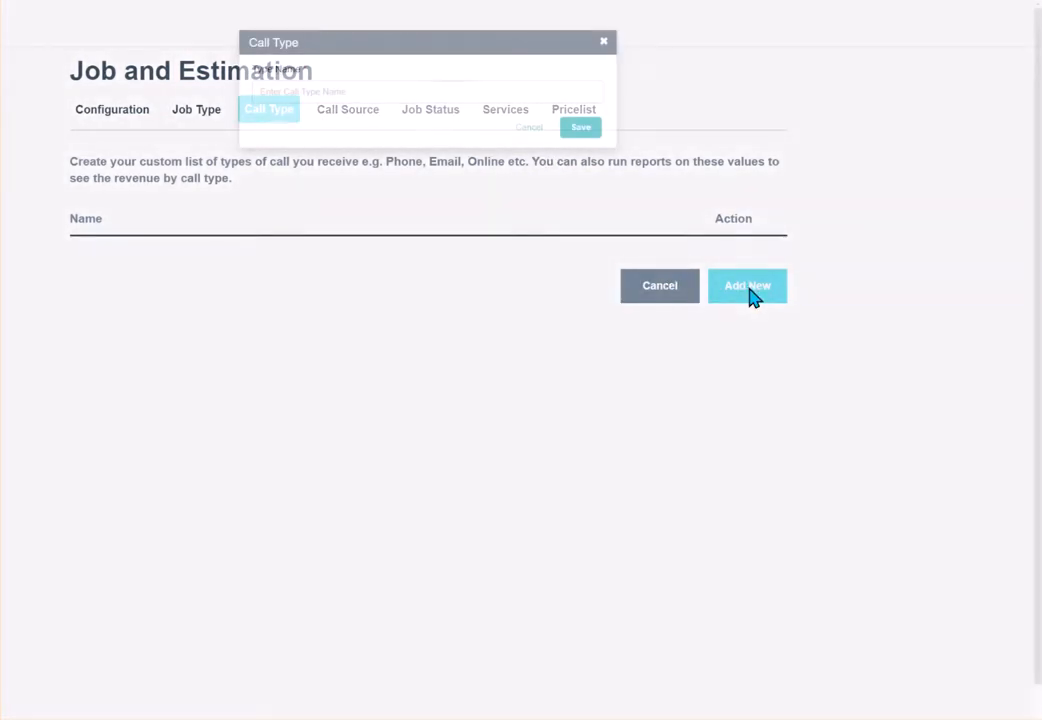
left_click(520, 128)
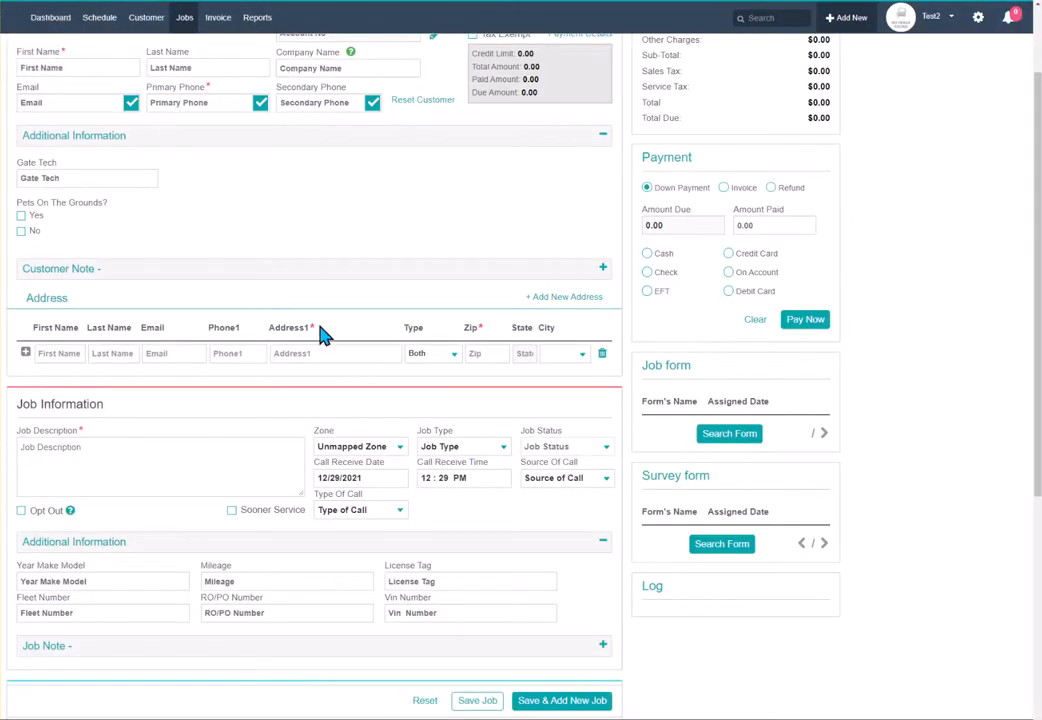
left_click(396, 512)
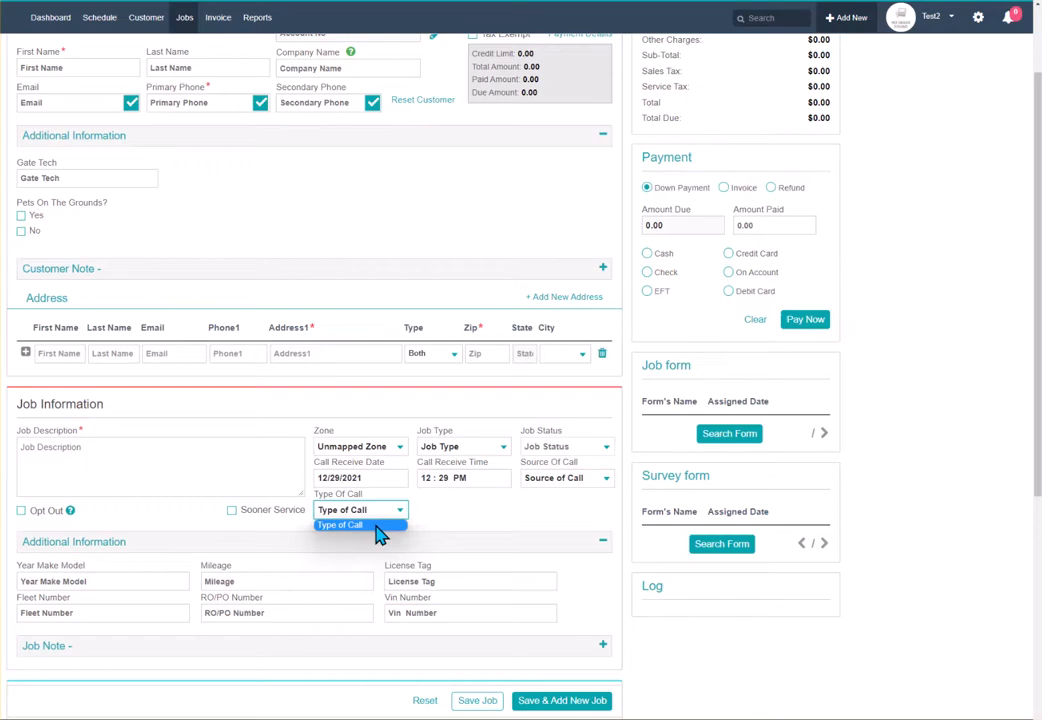
left_click(452, 528)
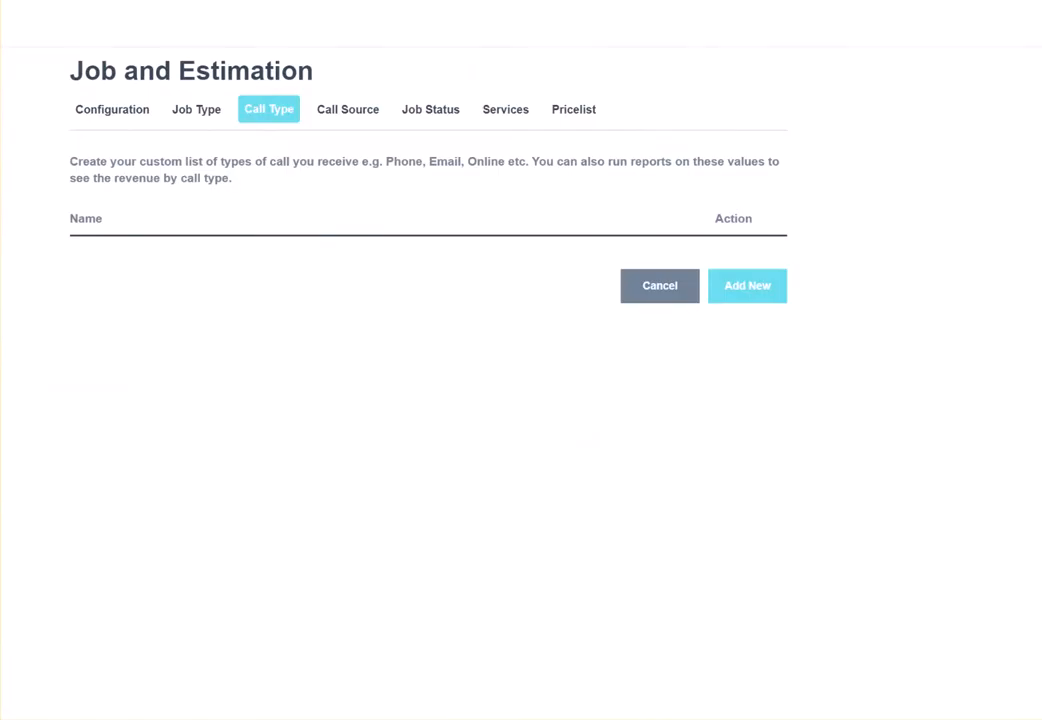
- View the Call Source and Job Status lists in the setup and locate the Job Status field in the new job
left_click(336, 113)
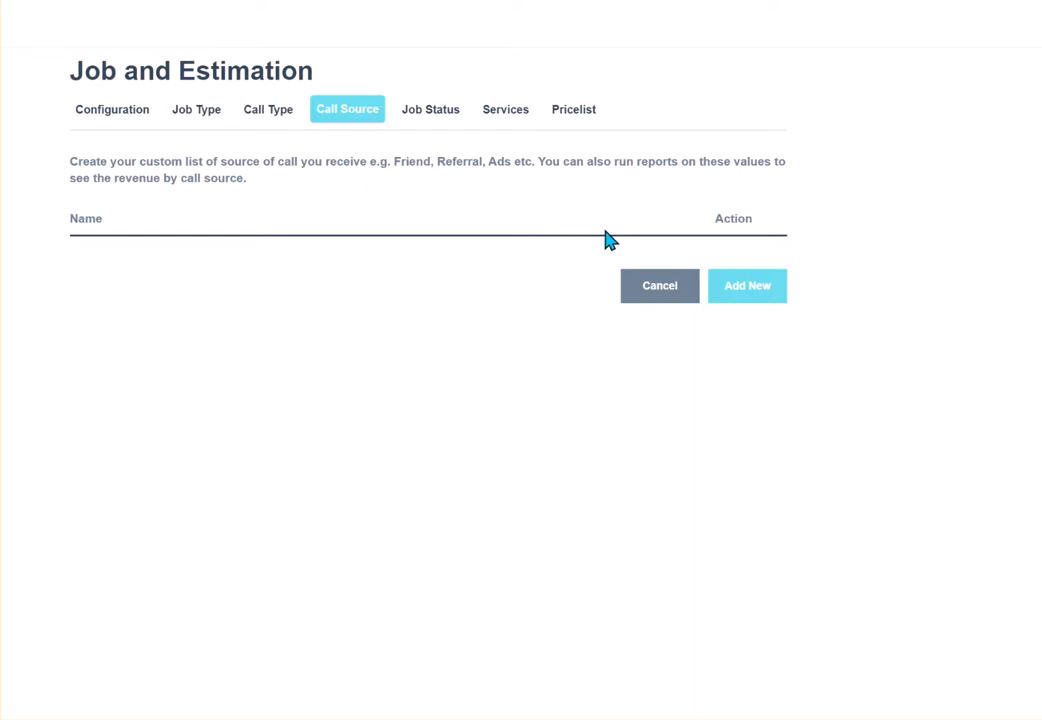
left_click(430, 112)
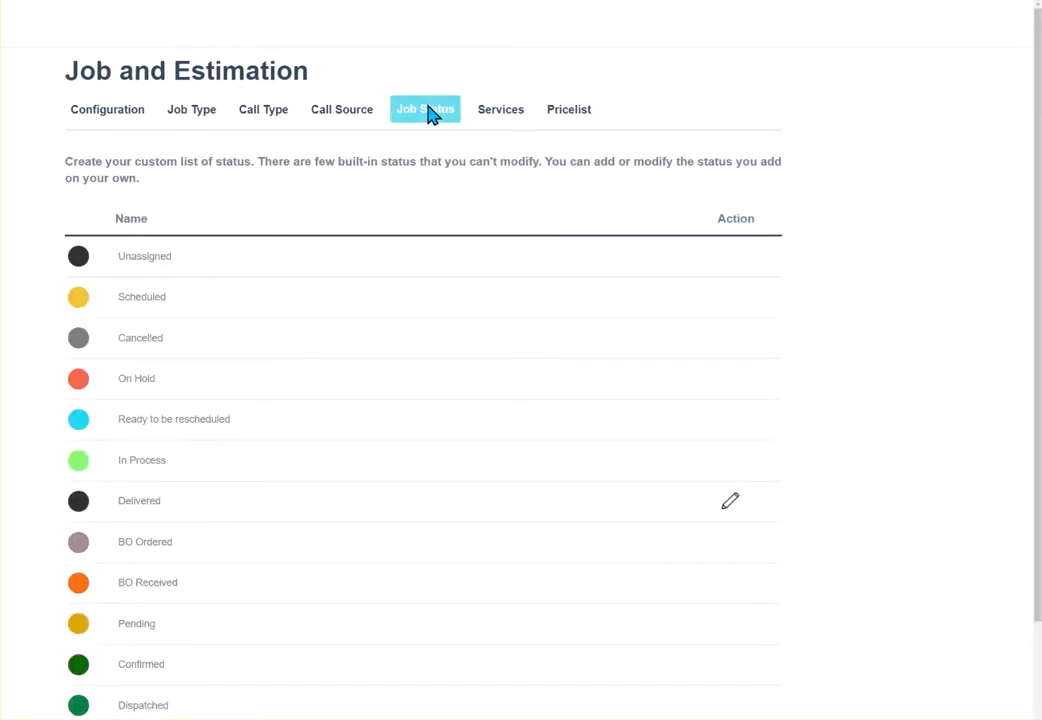
scroll(530, 260, "down", 2)
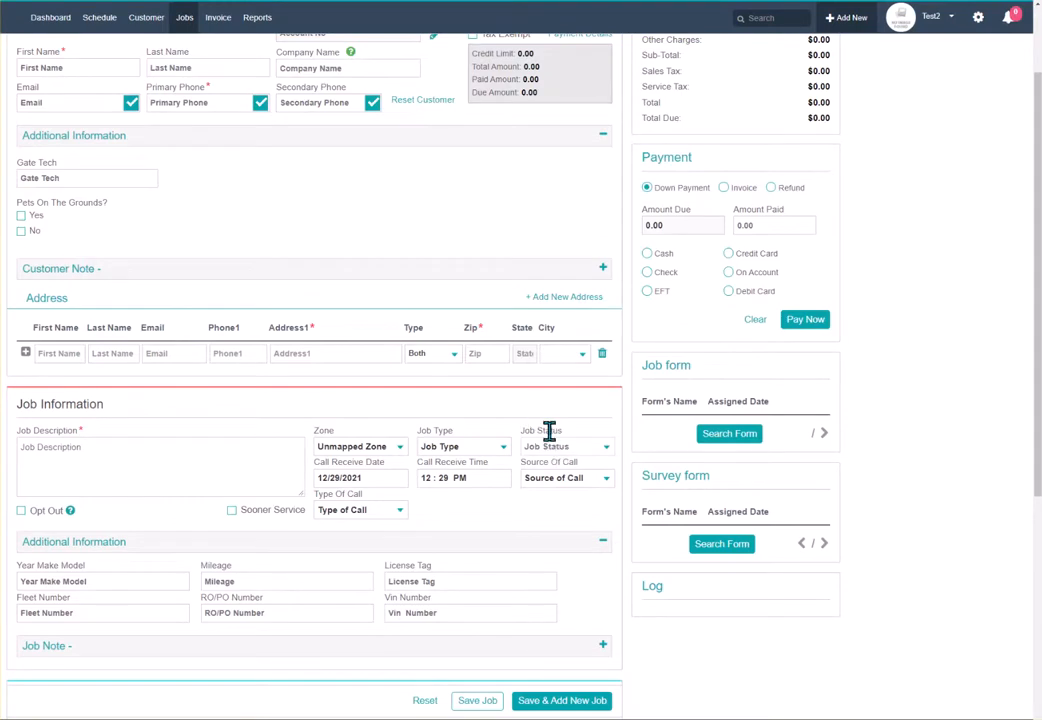
scroll(557, 445, "down", 1)
scroll(557, 445, "down", 1)
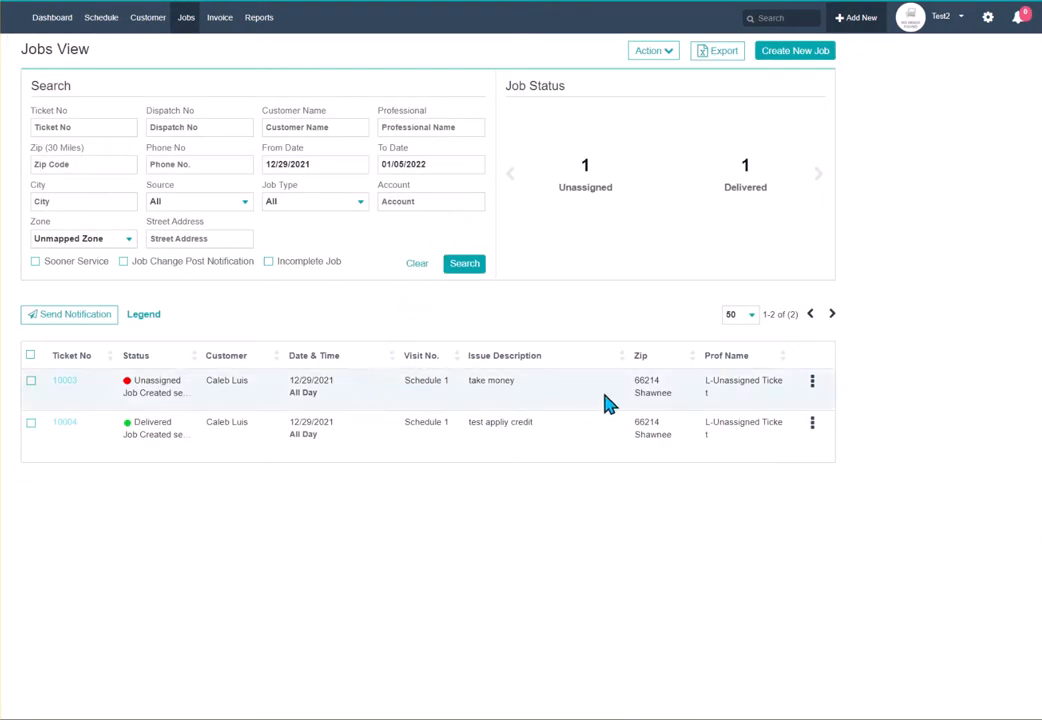
- Open the unassigned "take money" job for editing and show its Job Status choices
left_click(812, 381)
left_click(785, 423)
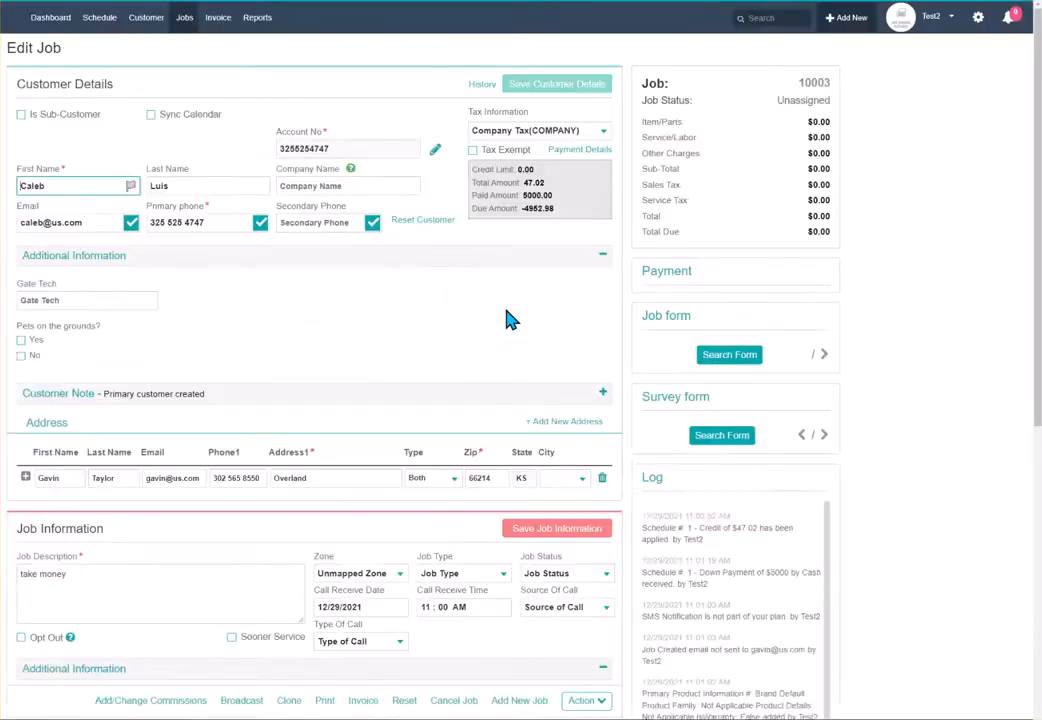
scroll(507, 318, "down", 5)
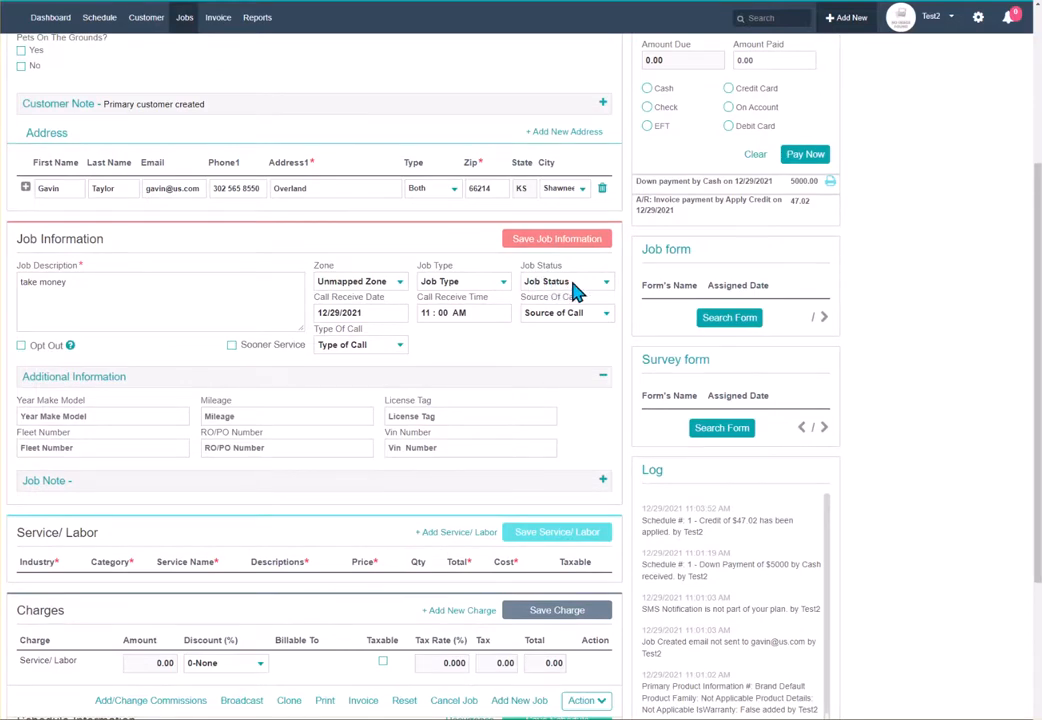
left_click(572, 285)
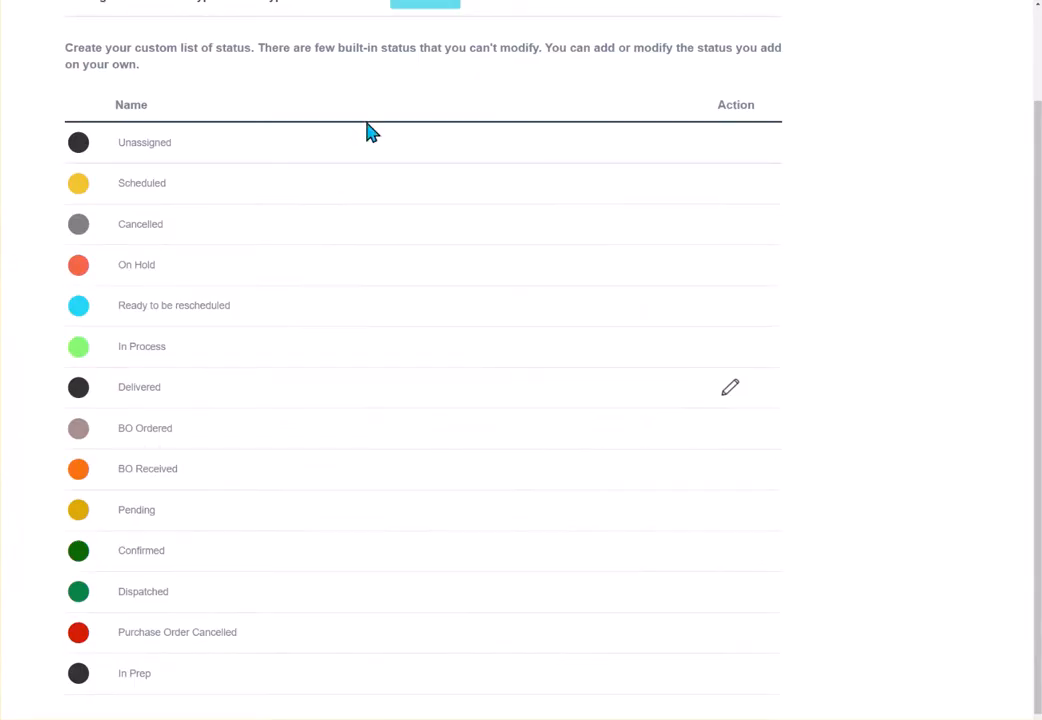
- Rename the Delivered job status to "Completed" in the setup and save it
left_click(731, 394)
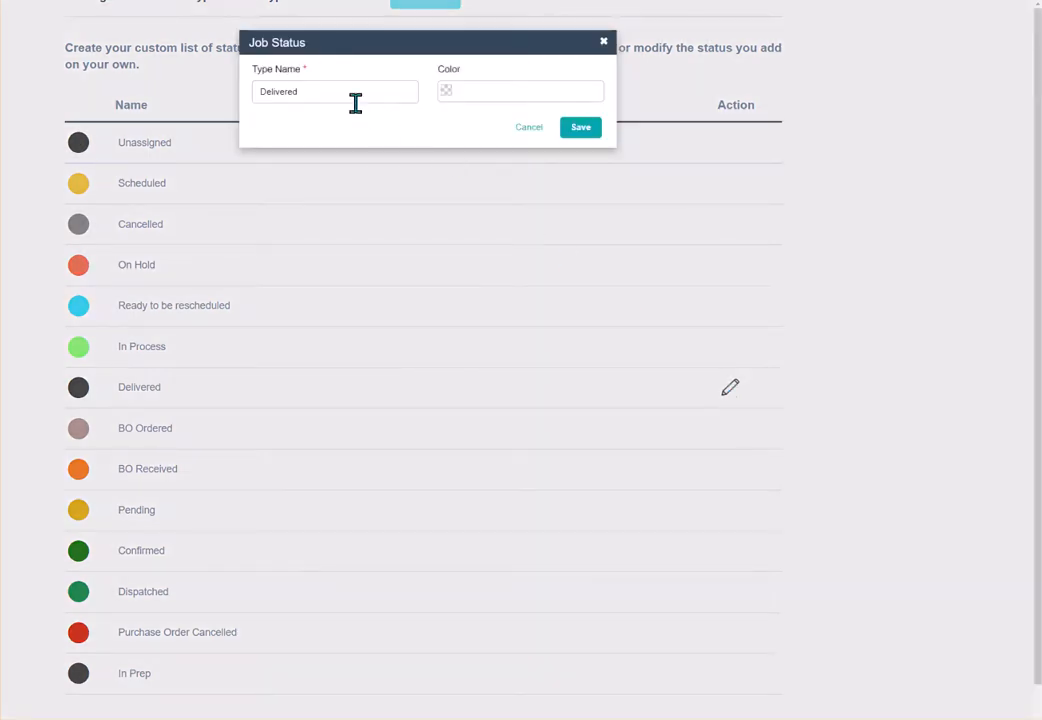
left_click_drag(354, 96, 215, 100)
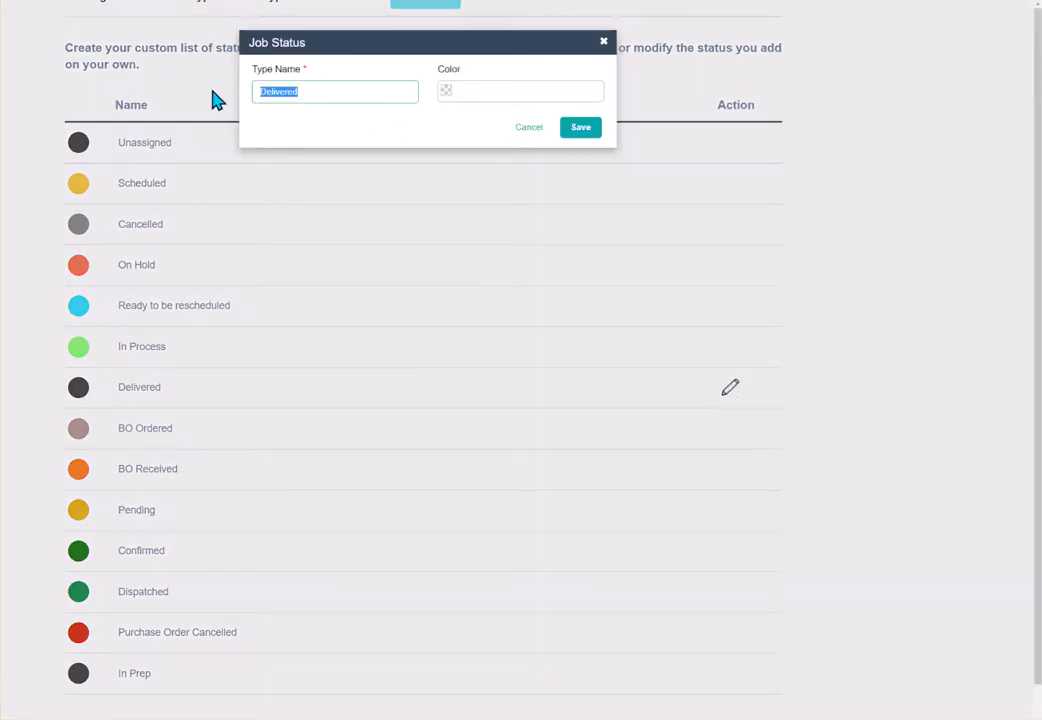
type("Completed")
left_click(588, 134)
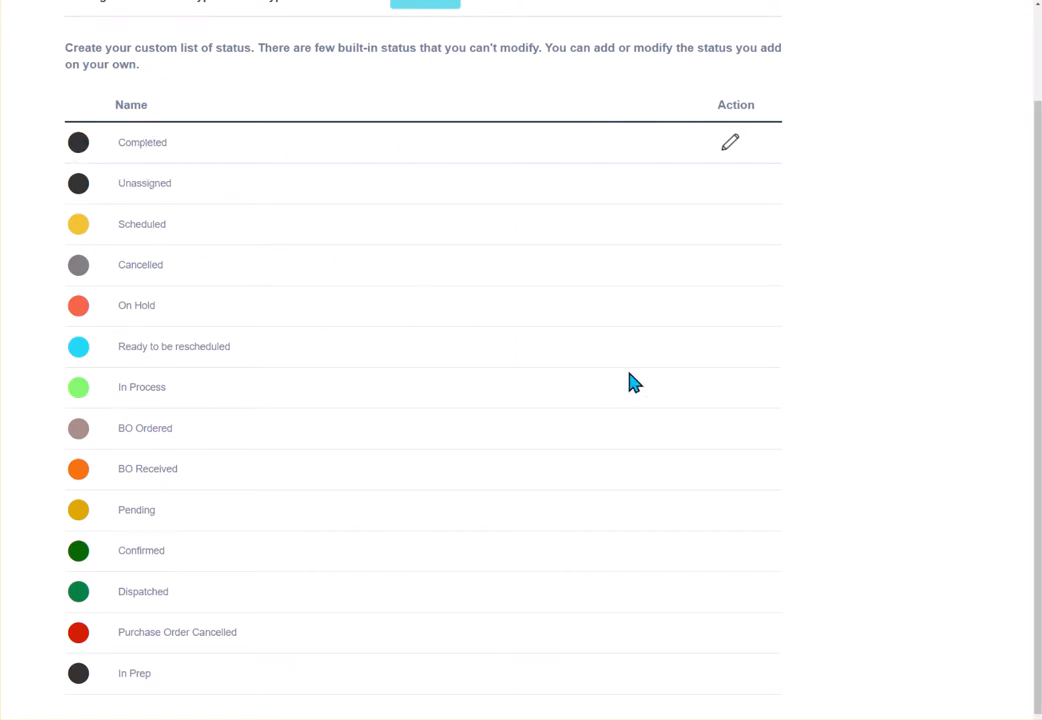
- Choose Delivered as the Job Status in the "take money" job and look over the Edit Job page
scroll(198, 7, "up", 1)
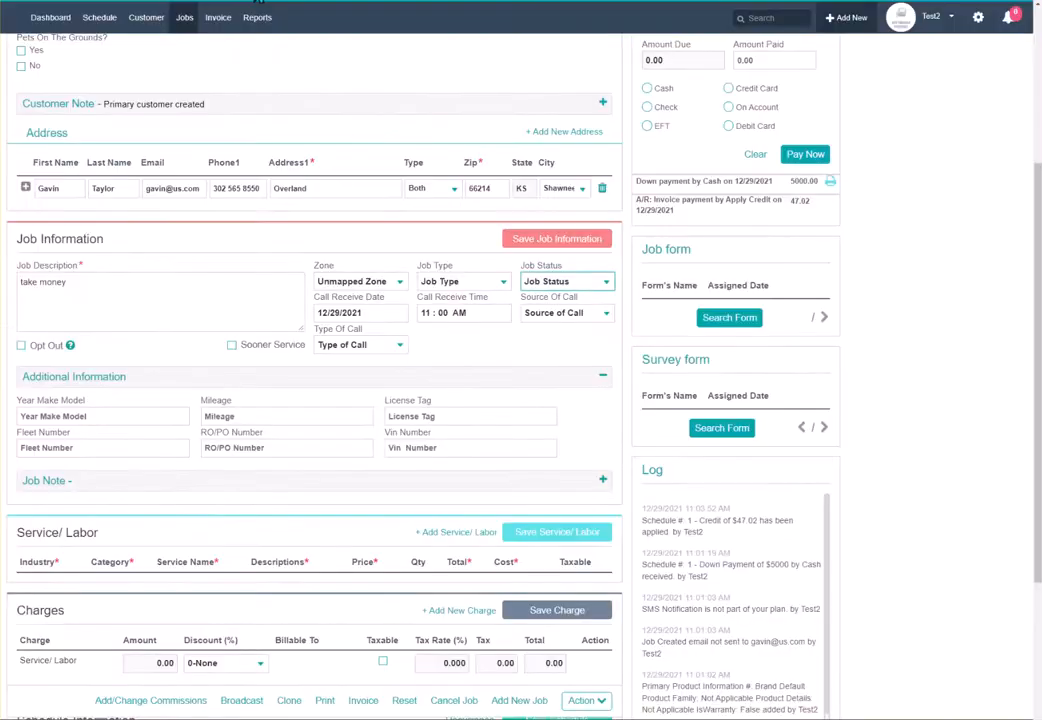
left_click(576, 284)
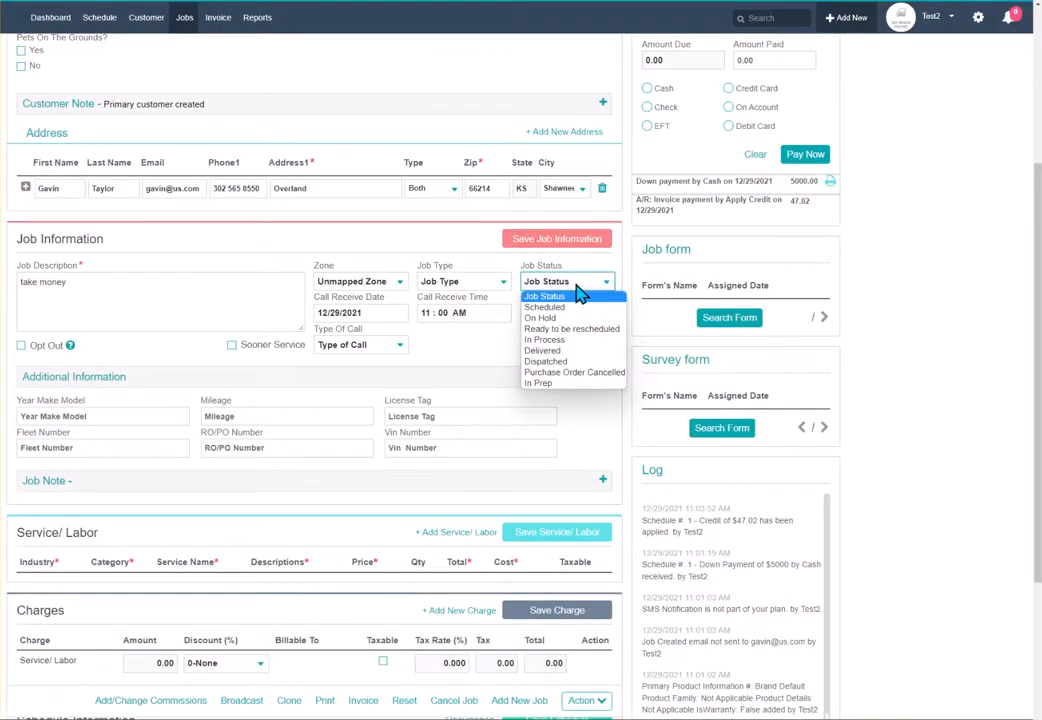
left_click(574, 351)
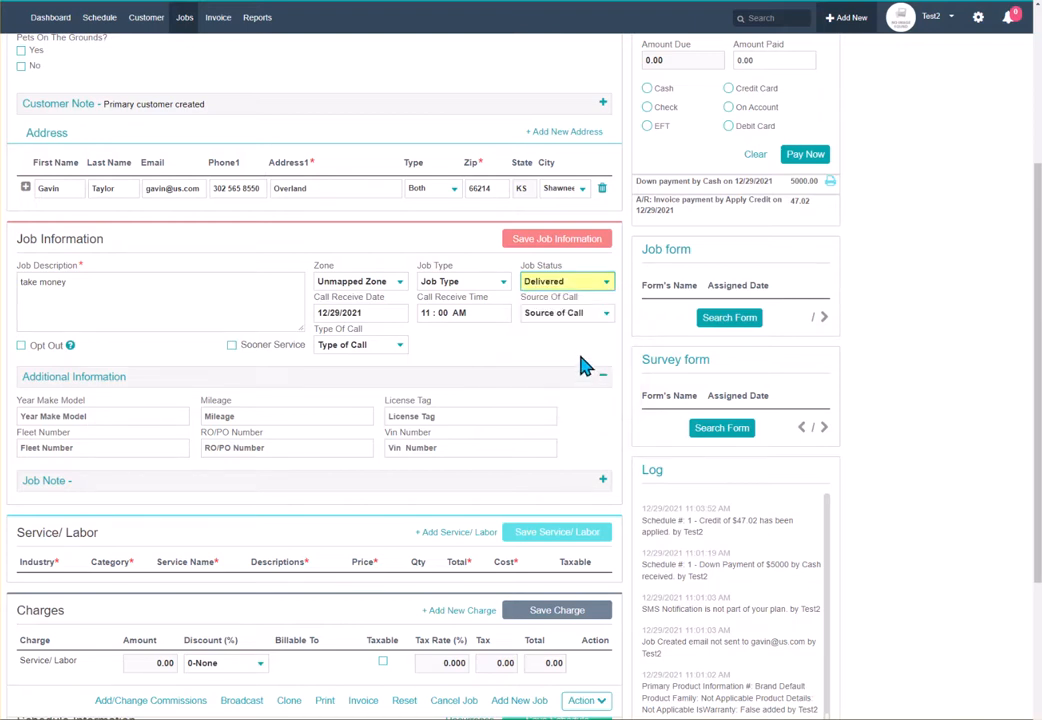
scroll(555, 346, "up", 1)
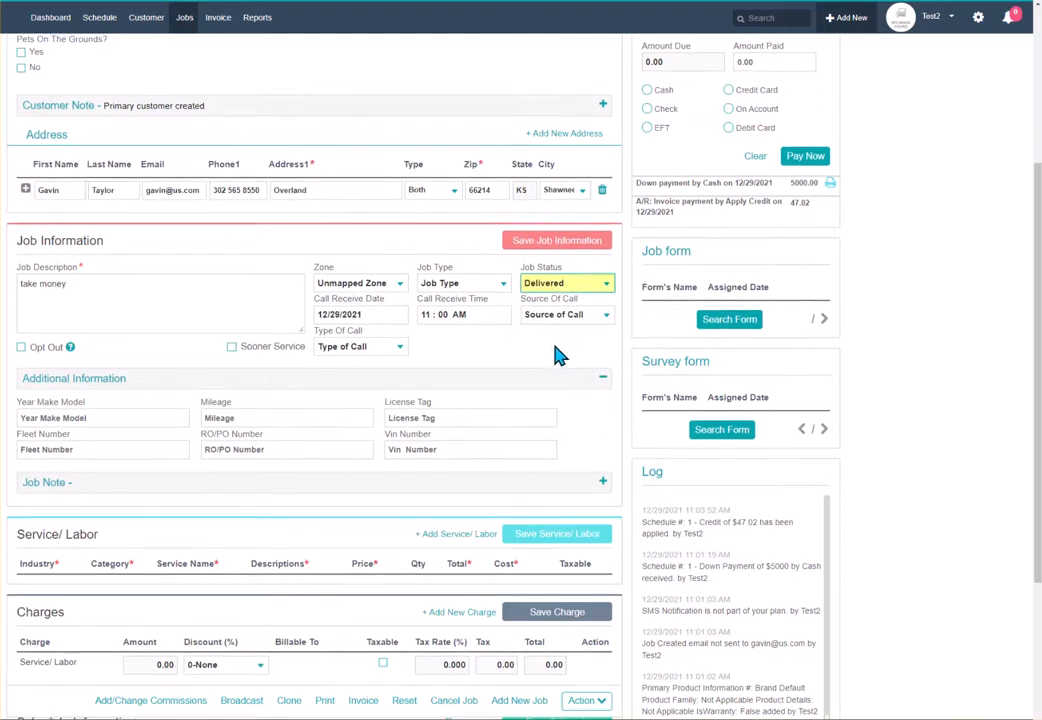
scroll(558, 355, "up", 5)
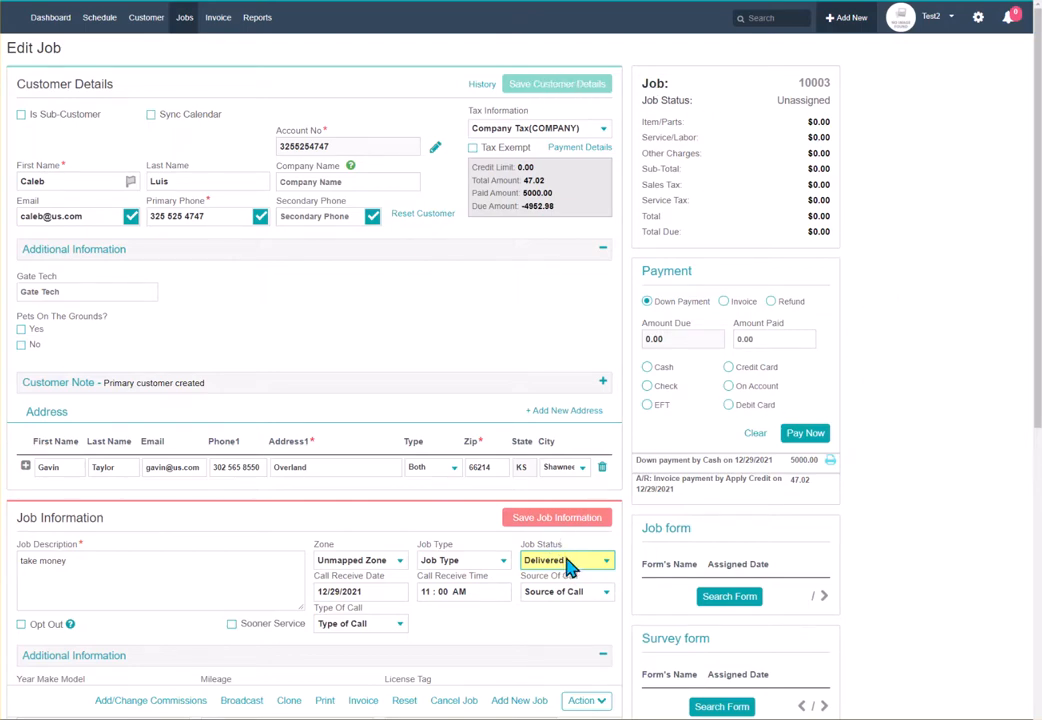
scroll(526, 565, "down", 3)
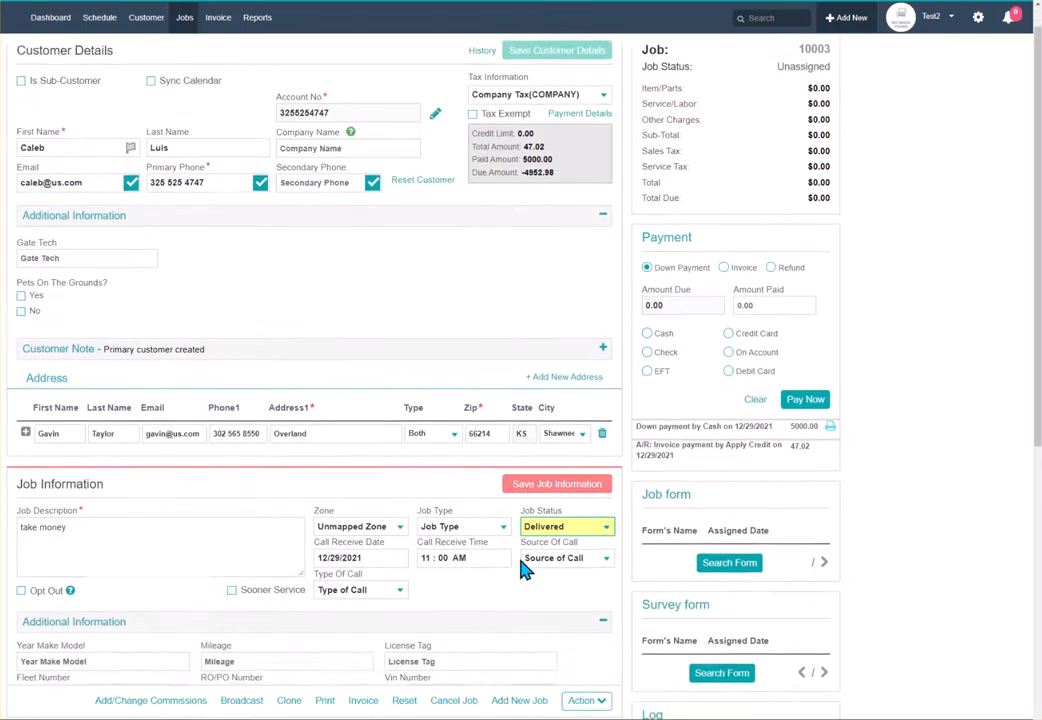
scroll(472, 572, "up", 3)
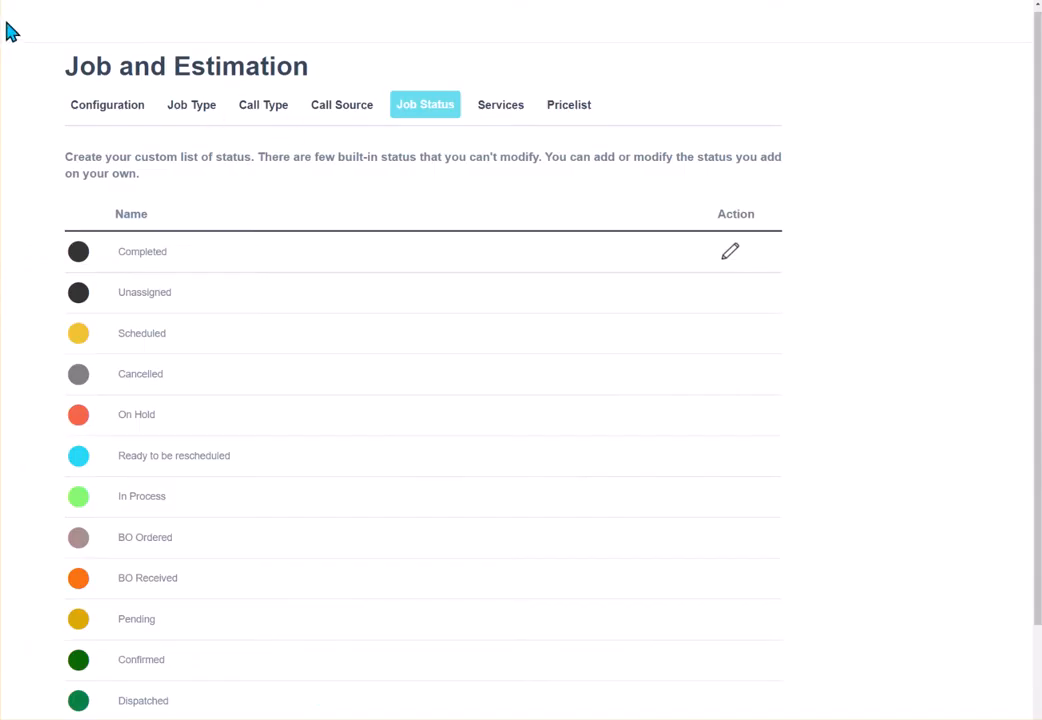
- Look through the full Job Status list in the Job and Estimation setup, comparing the editable and built-in statuses
scroll(477, 367, "down", 2)
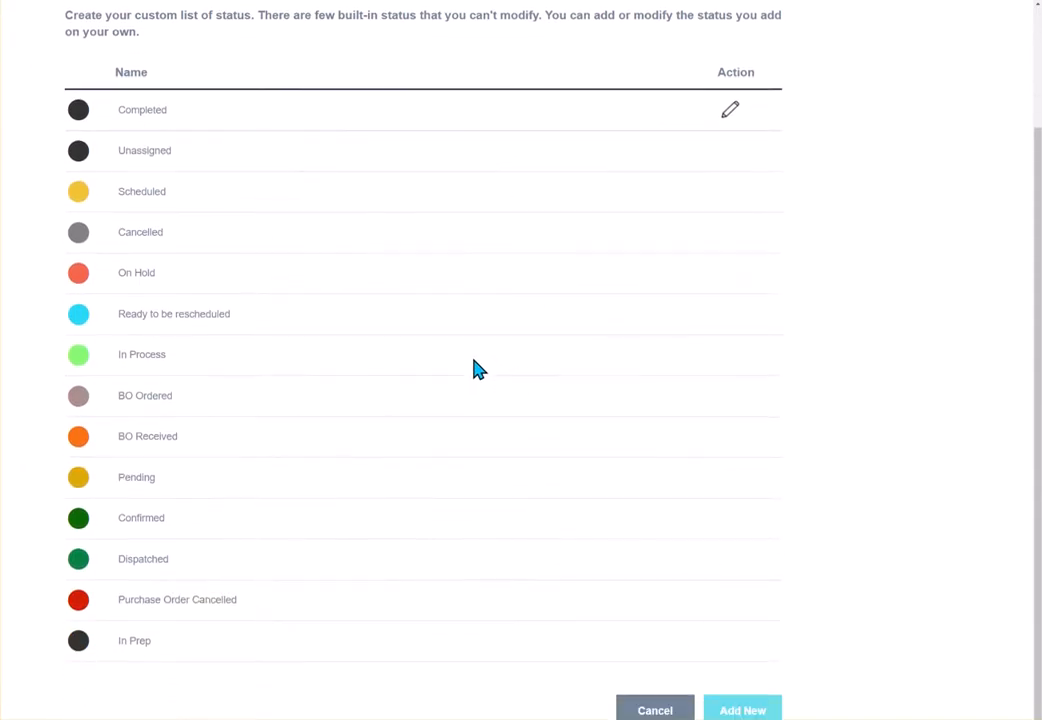
scroll(477, 365, "up", 2)
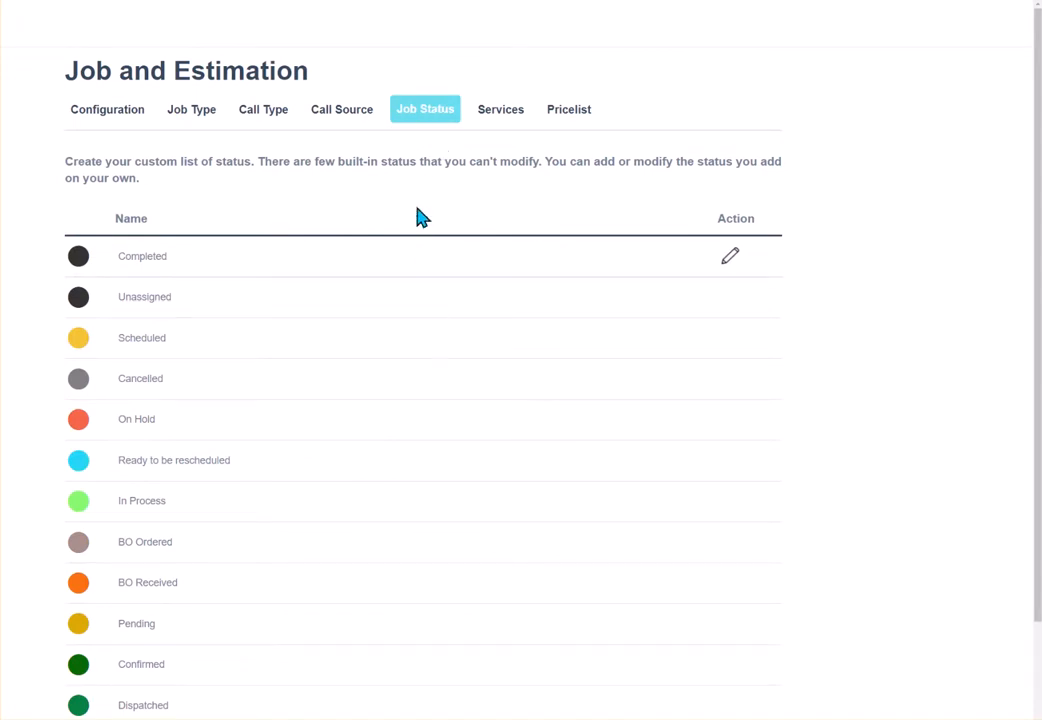
scroll(432, 383, "down", 3)
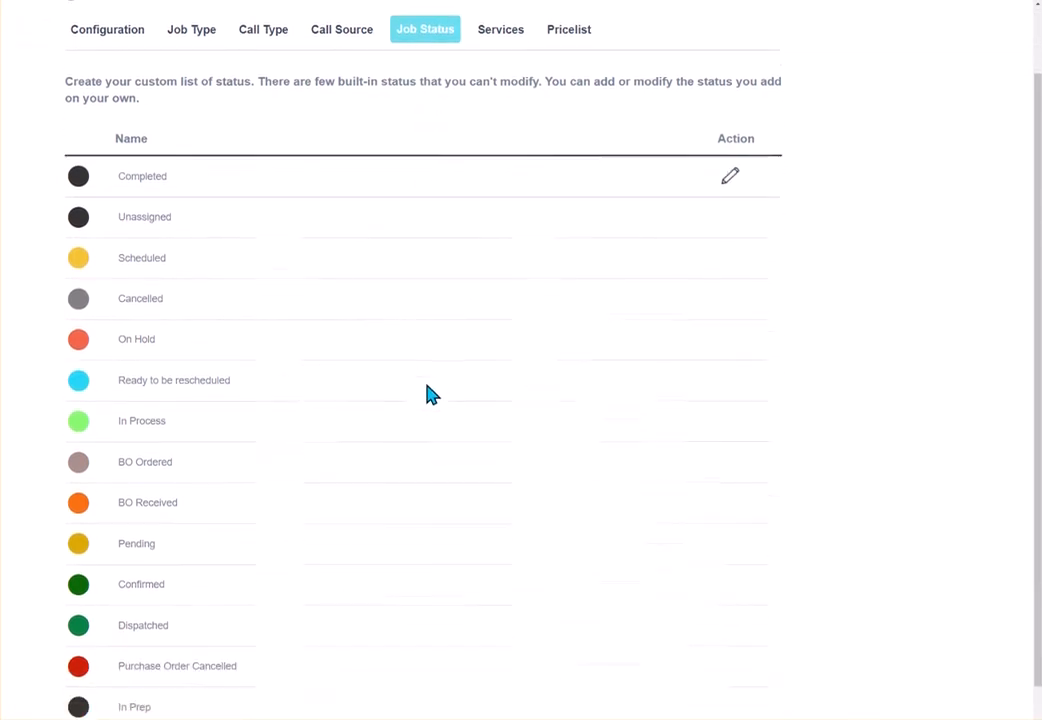
scroll(442, 440, "up", 2)
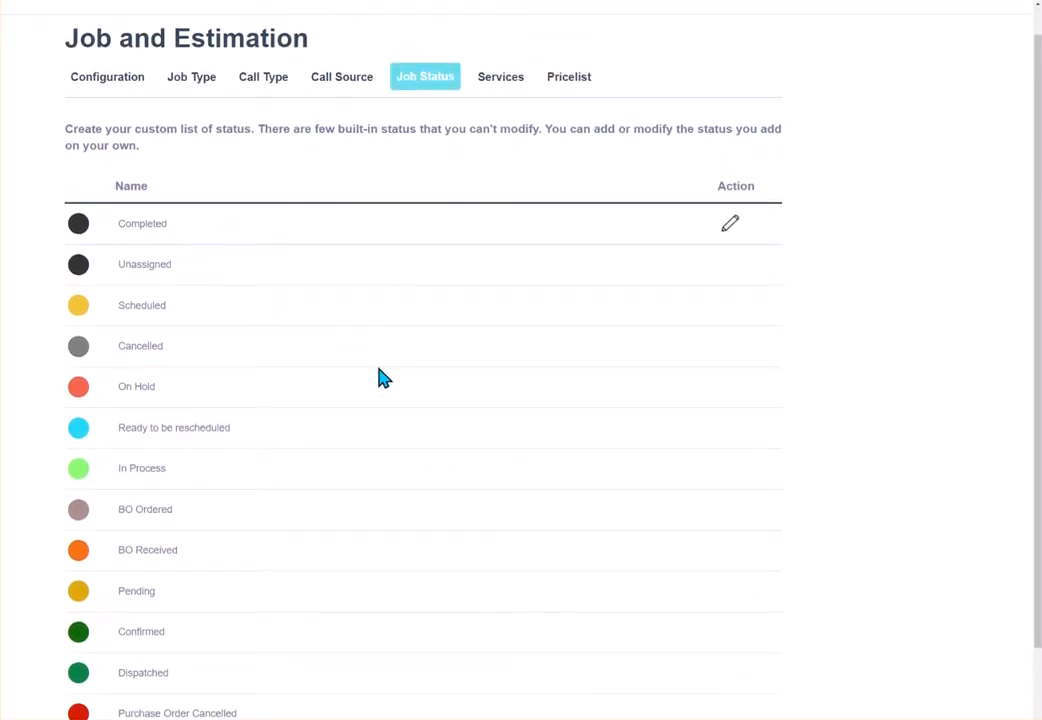
scroll(425, 388, "down", 1)
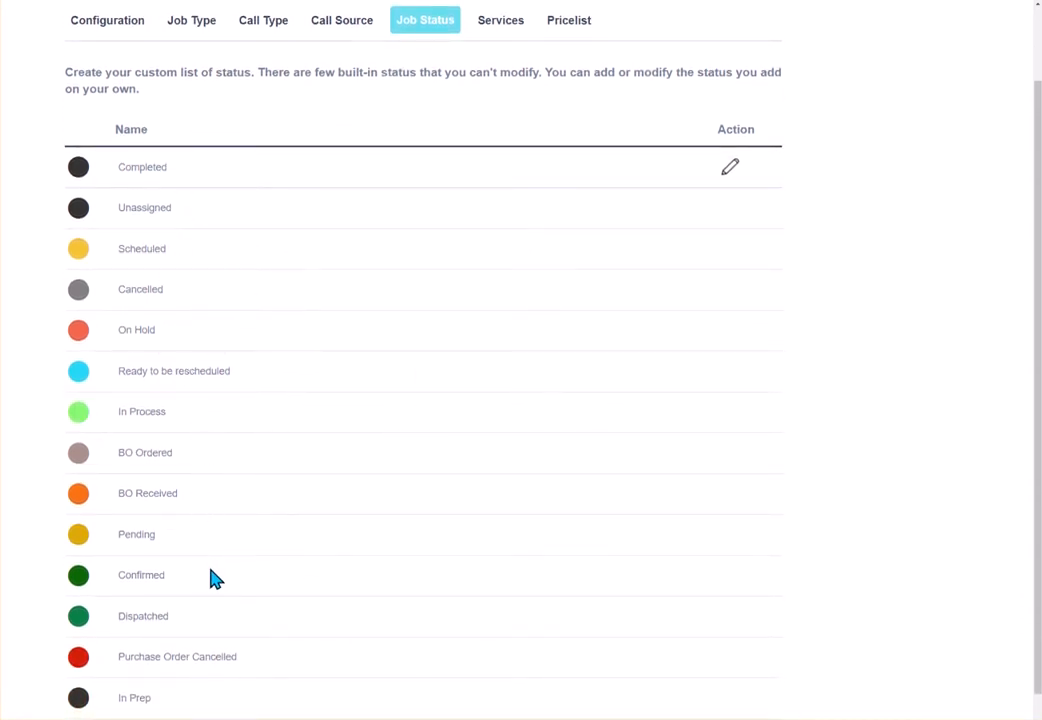
scroll(212, 578, "down", 1)
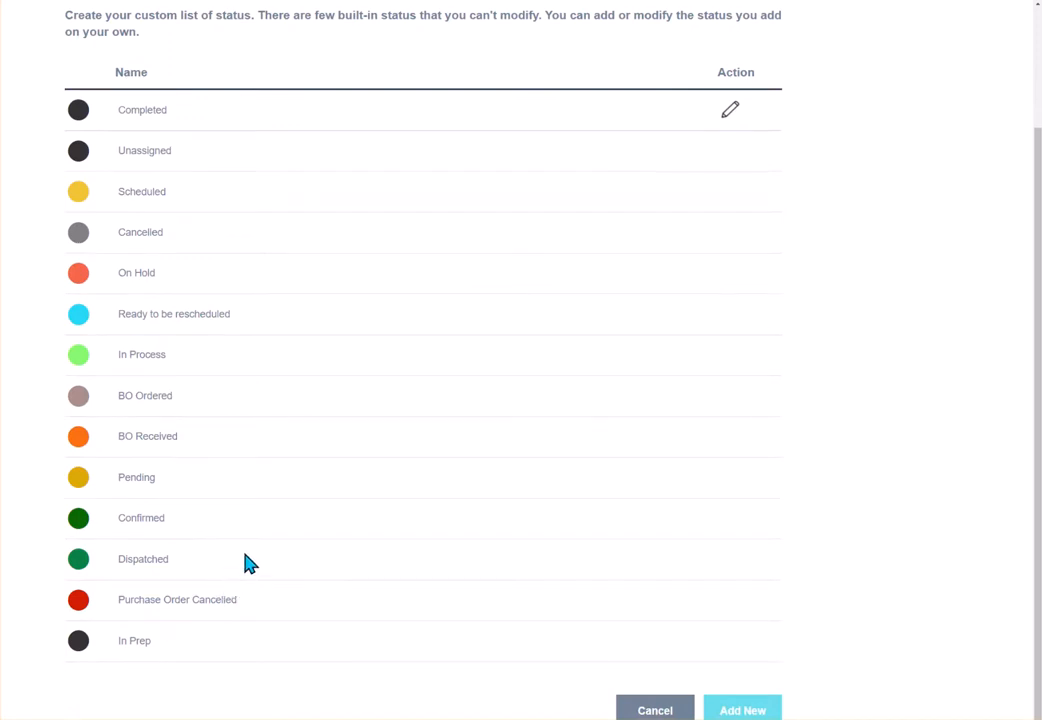
scroll(257, 539, "up", 1)
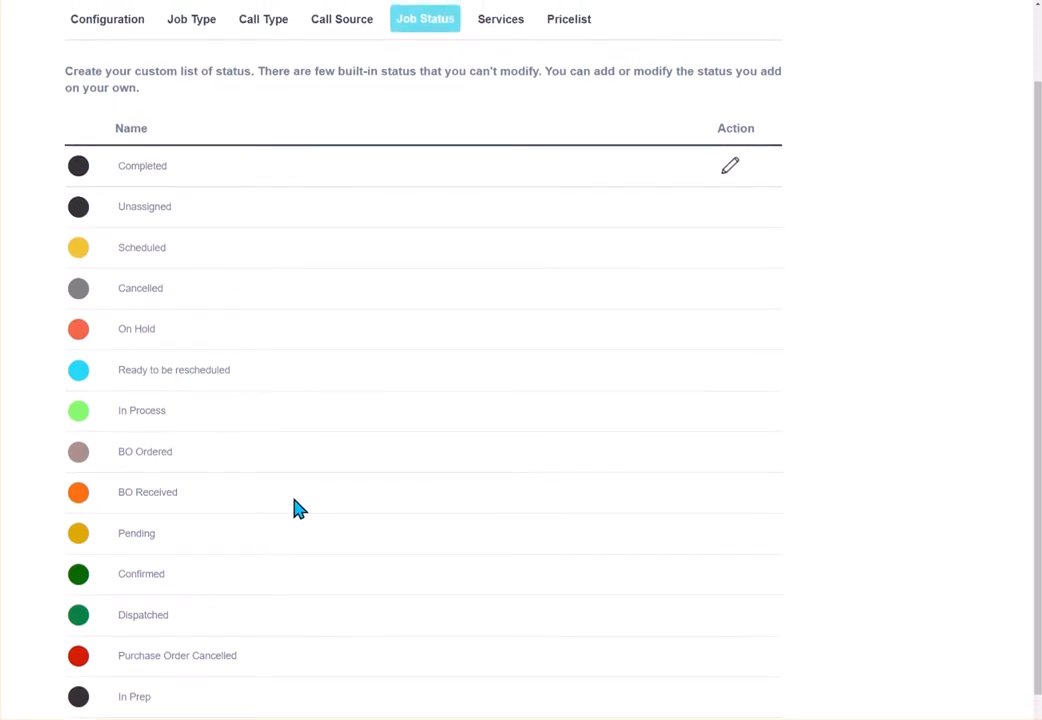
scroll(297, 510, "up", 2)
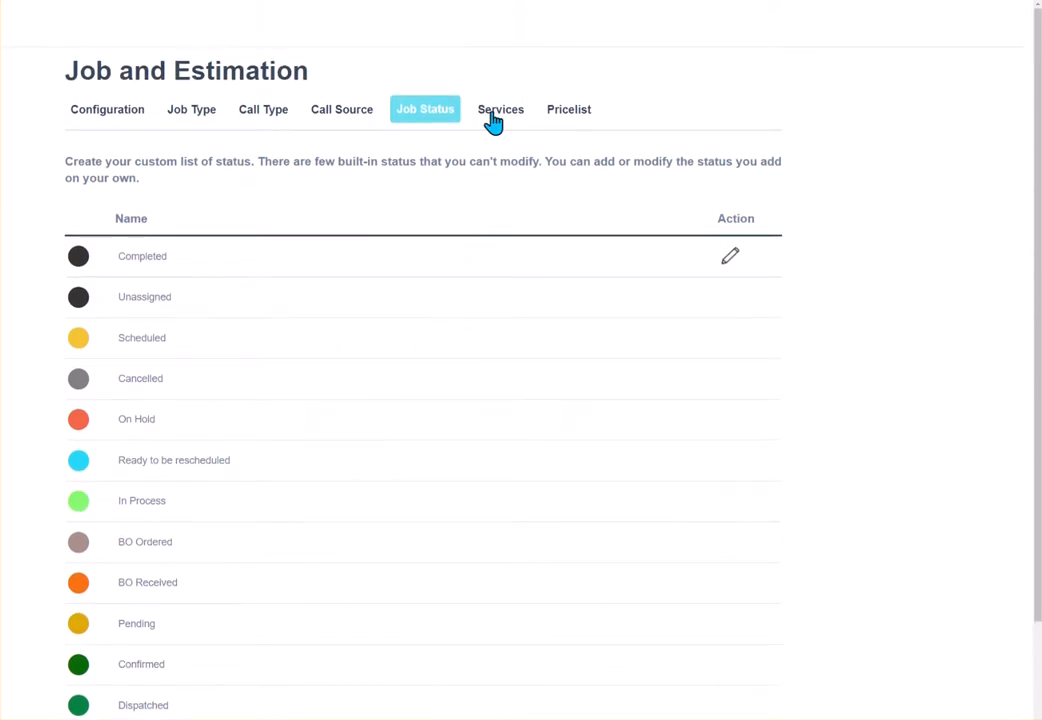
- Browse the service categories under Services, select Janitorial, and view its subcategory choices
left_click(495, 112)
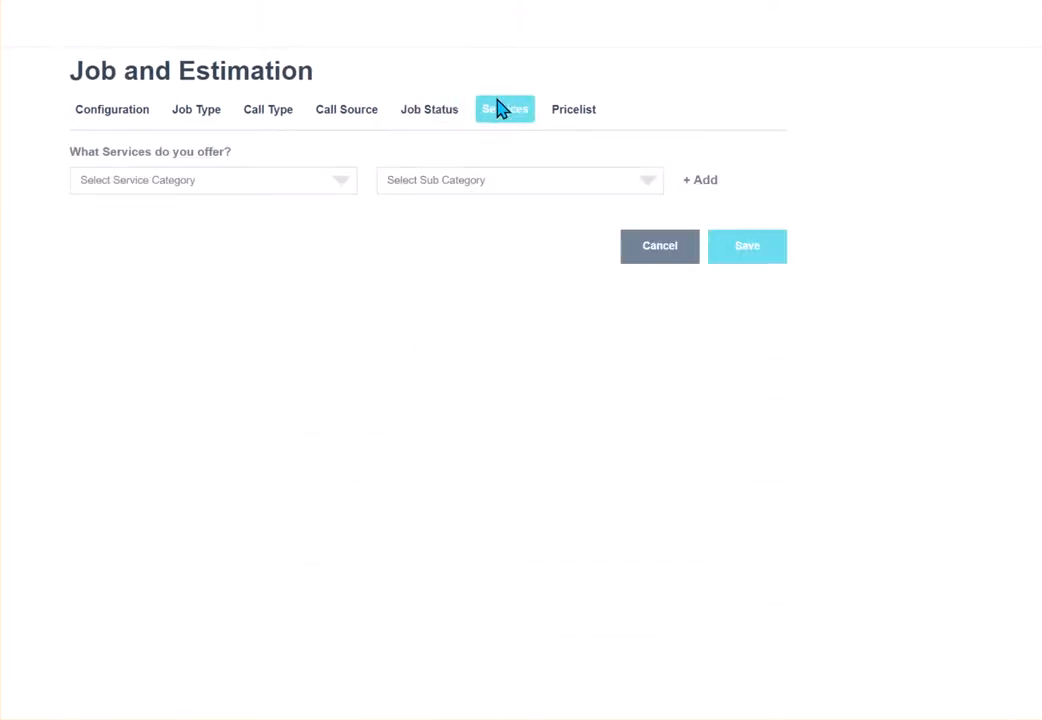
left_click(316, 184)
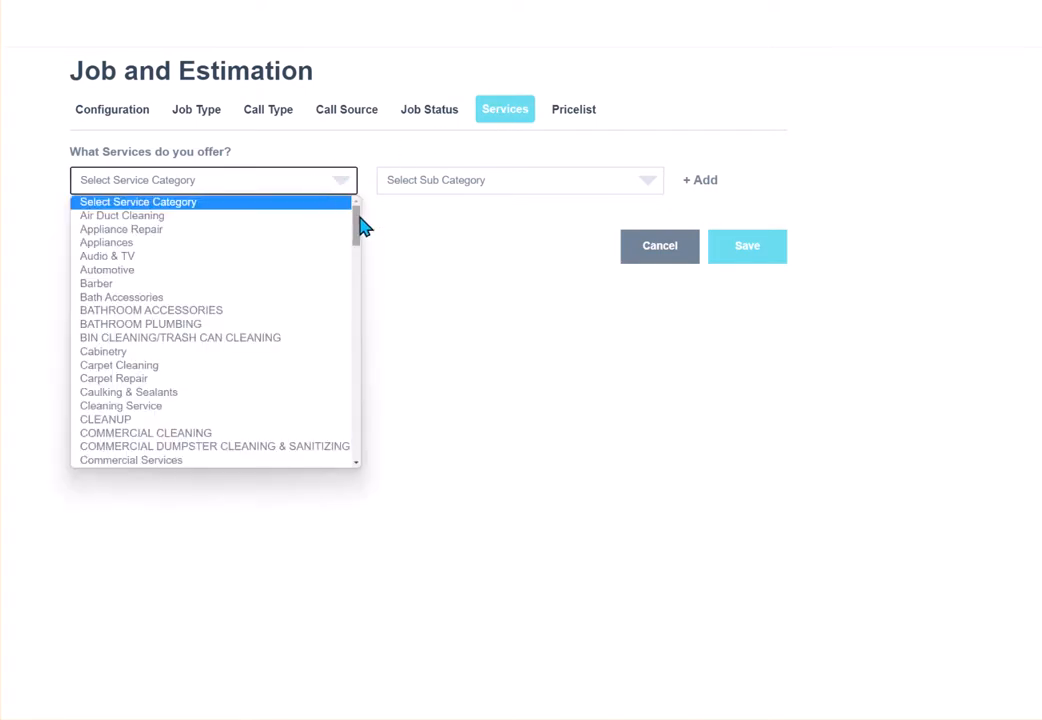
left_click_drag(360, 221, 360, 243)
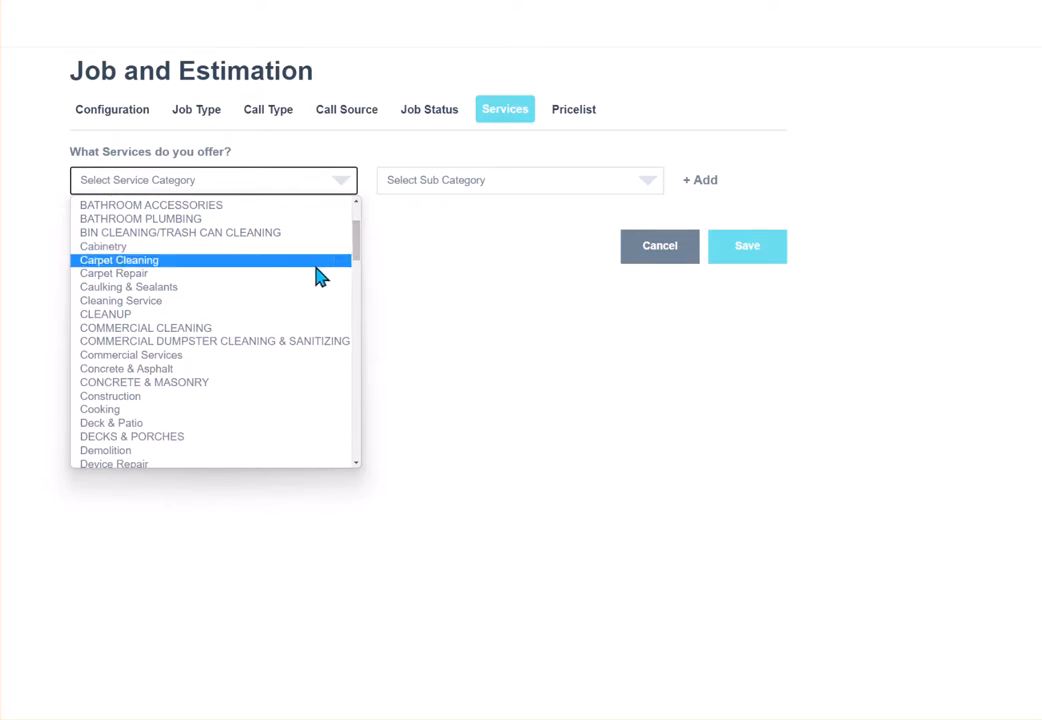
scroll(279, 305, "down", 5)
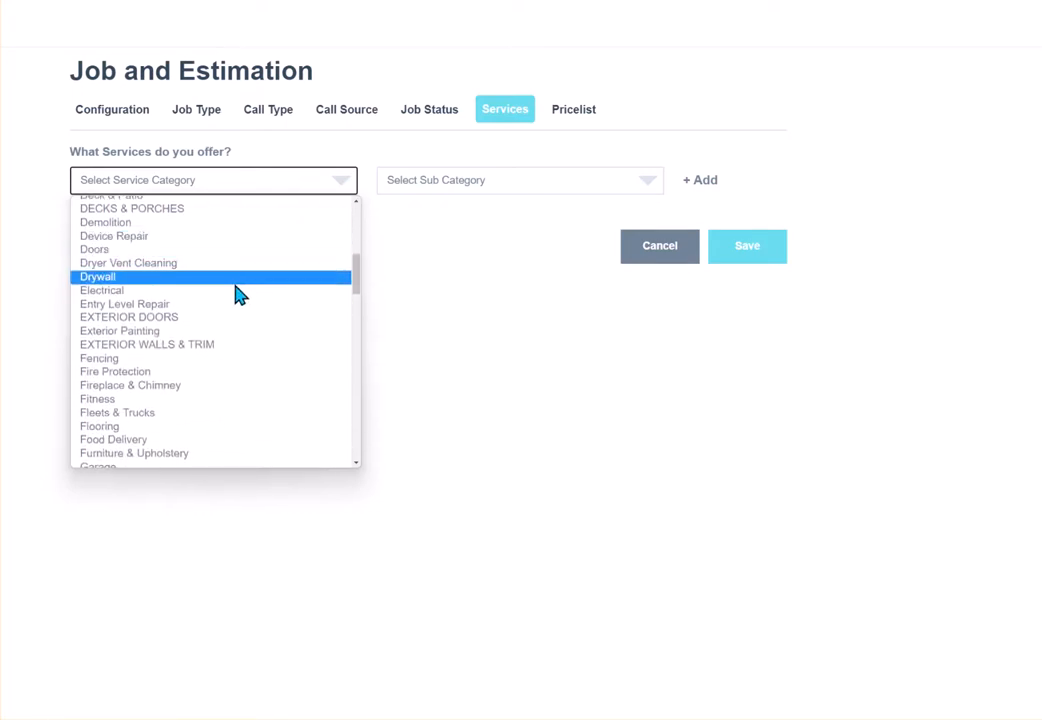
scroll(242, 344, "down", 5)
scroll(242, 344, "down", 1)
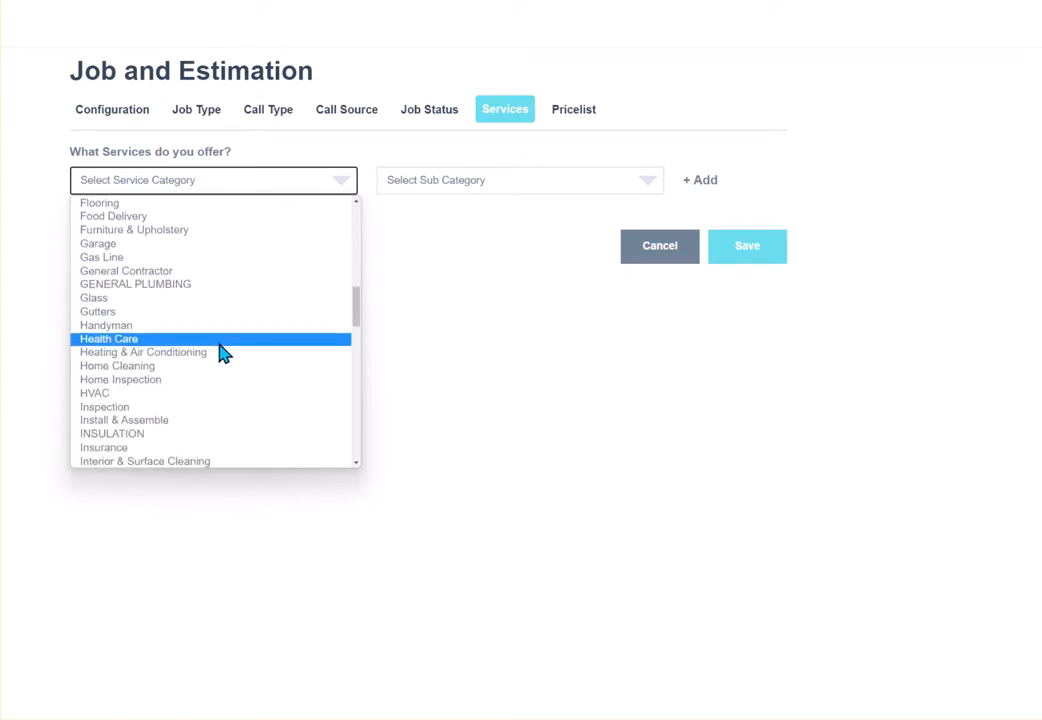
scroll(272, 342, "down", 6)
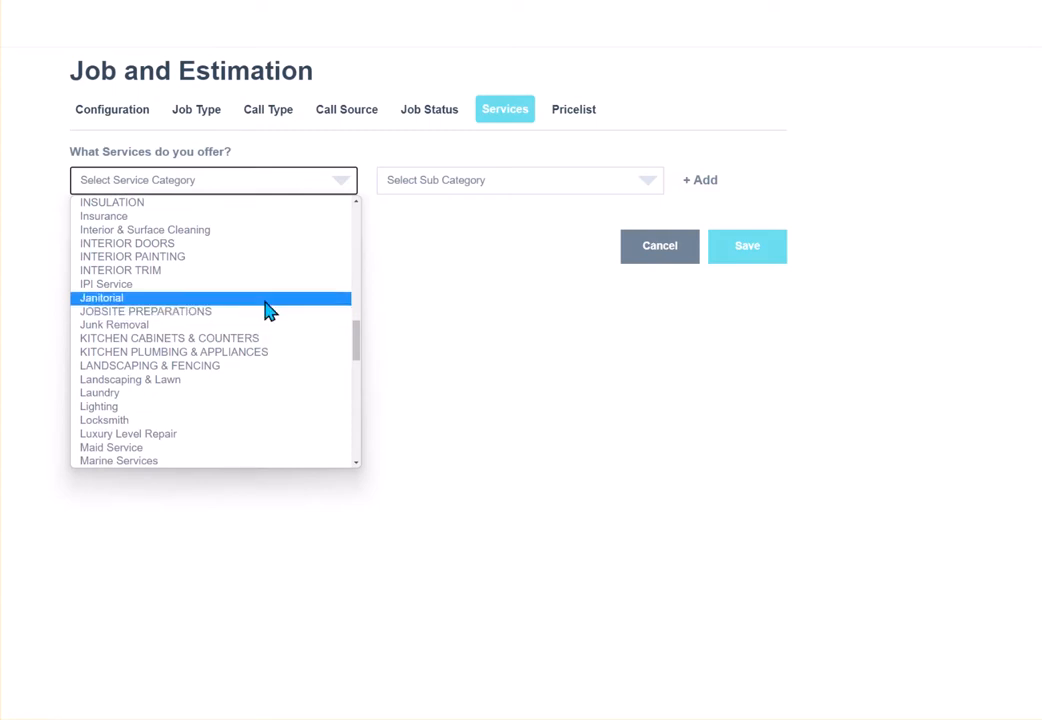
left_click(262, 299)
left_click(490, 196)
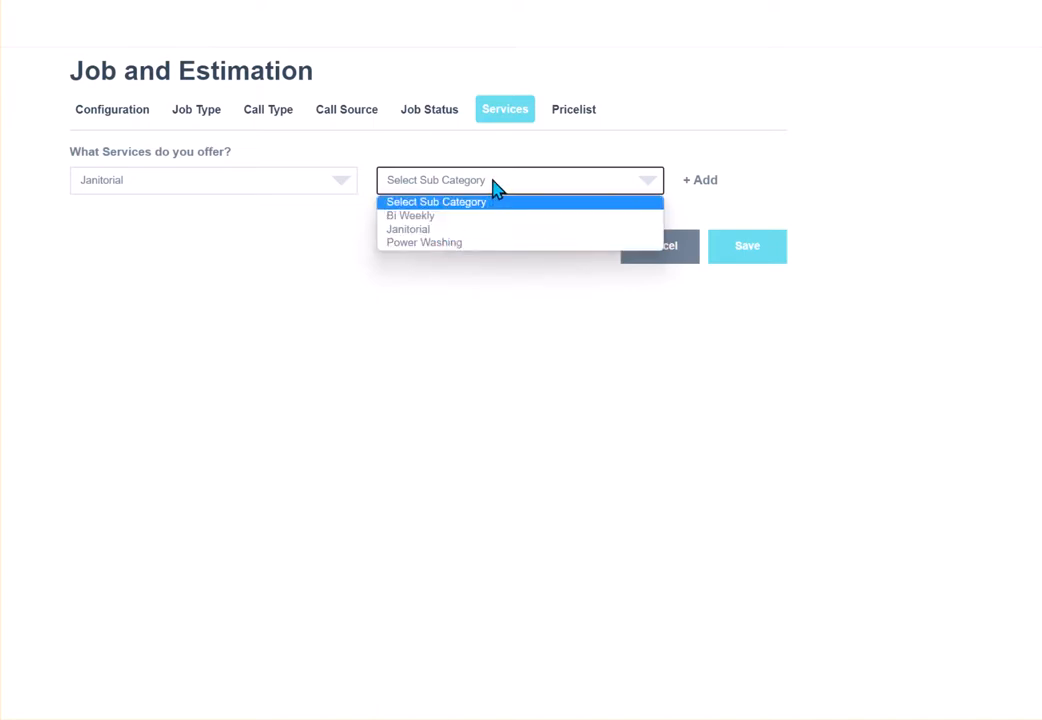
left_click(618, 152)
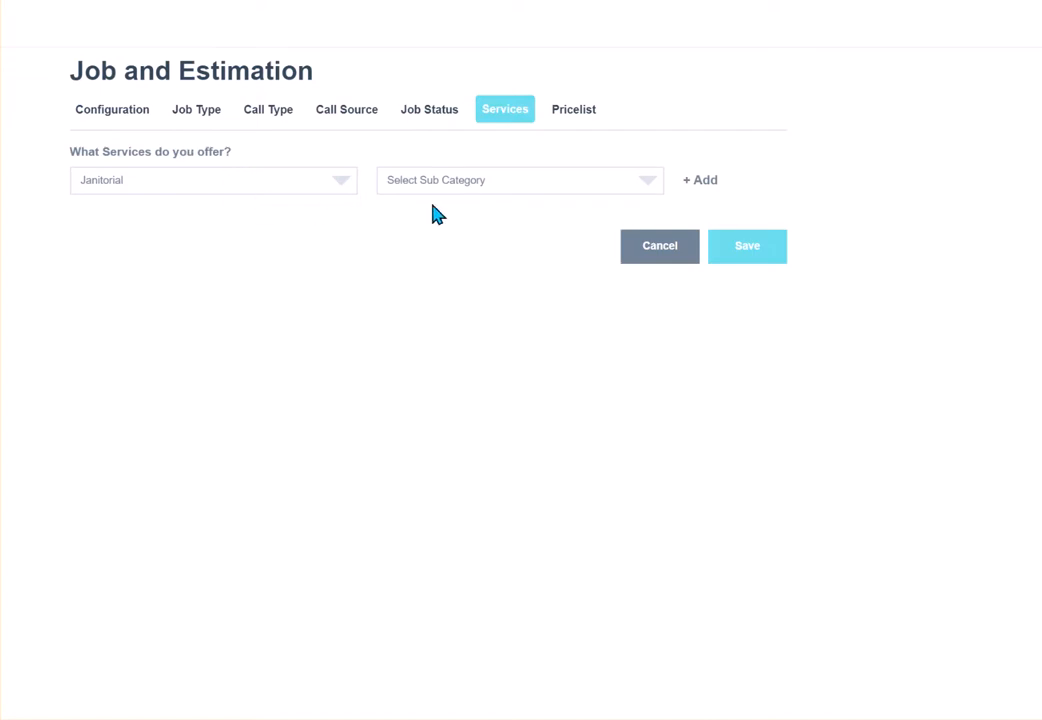
- Check the service categories available in the Pricelist setup, revisit Services, and return to Pricelist
left_click(582, 116)
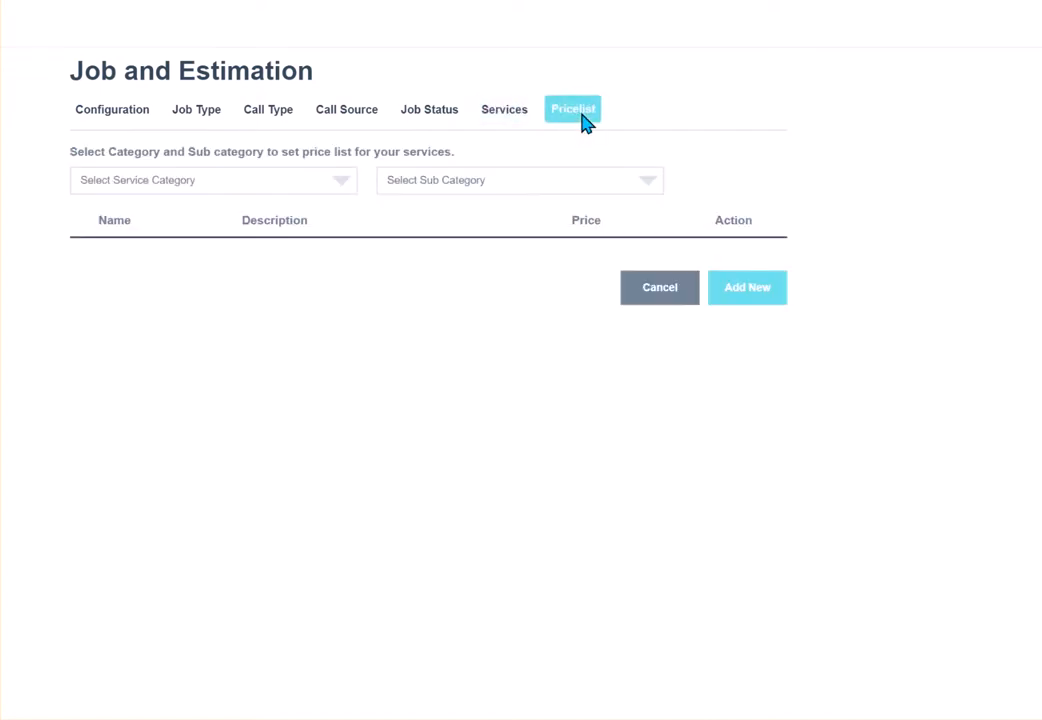
left_click(346, 190)
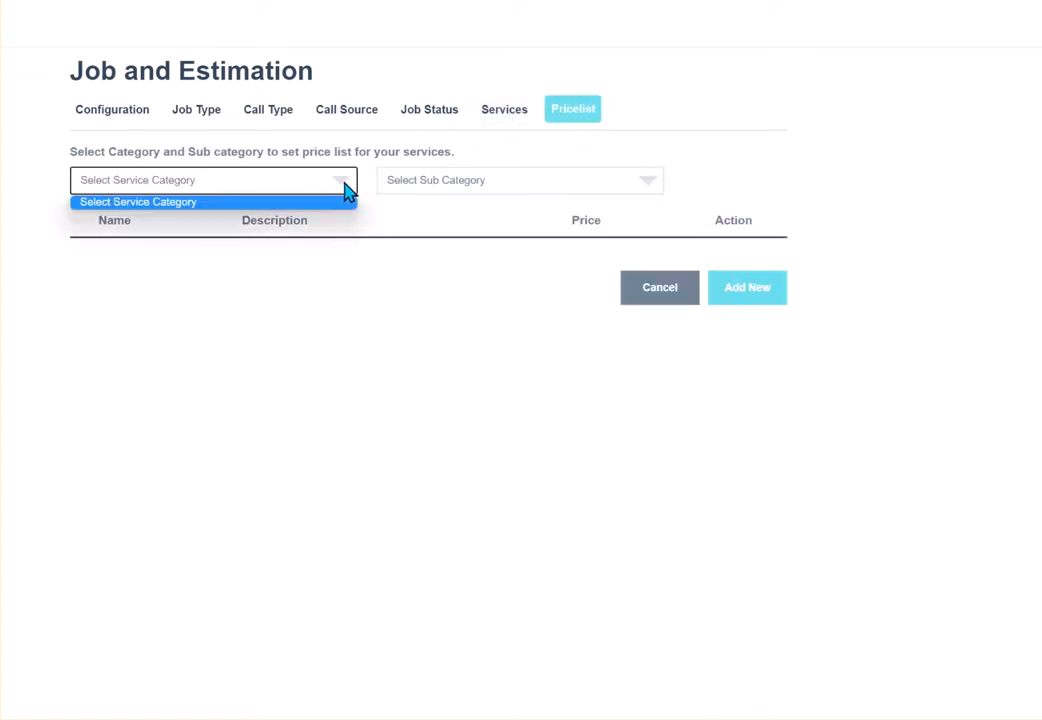
left_click(346, 190)
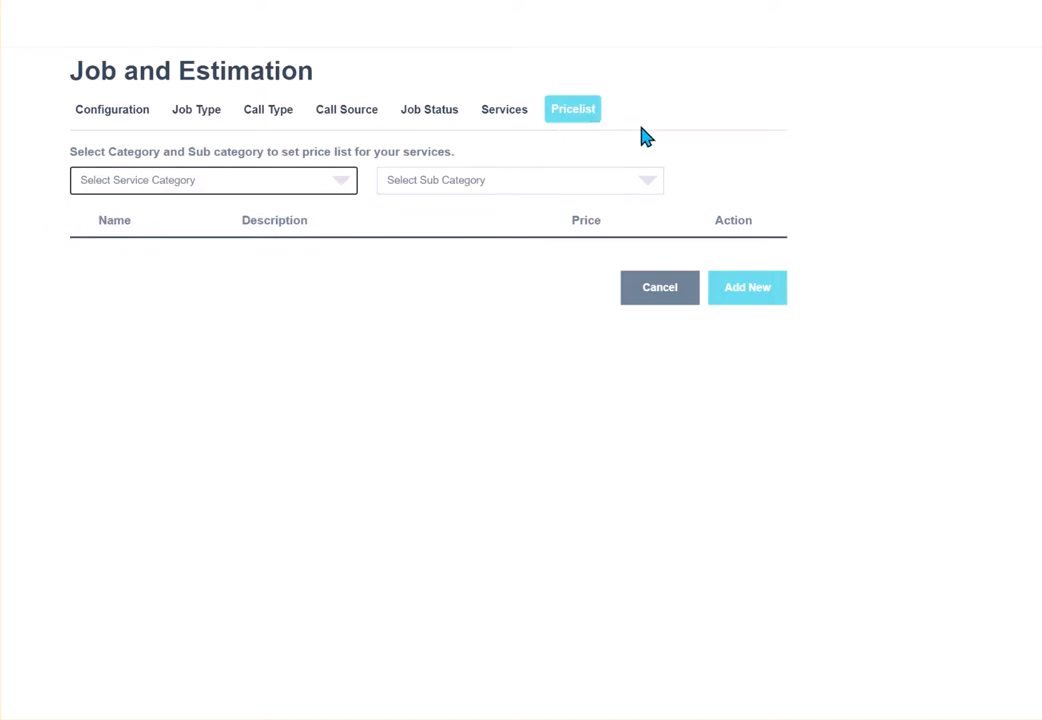
left_click(504, 114)
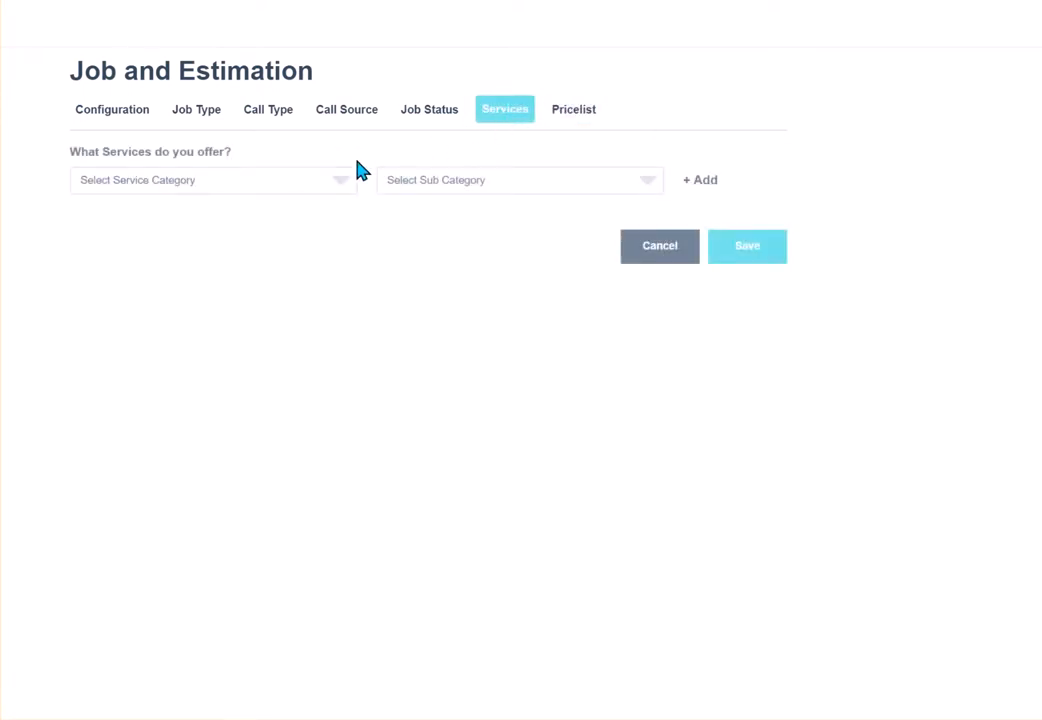
left_click(573, 113)
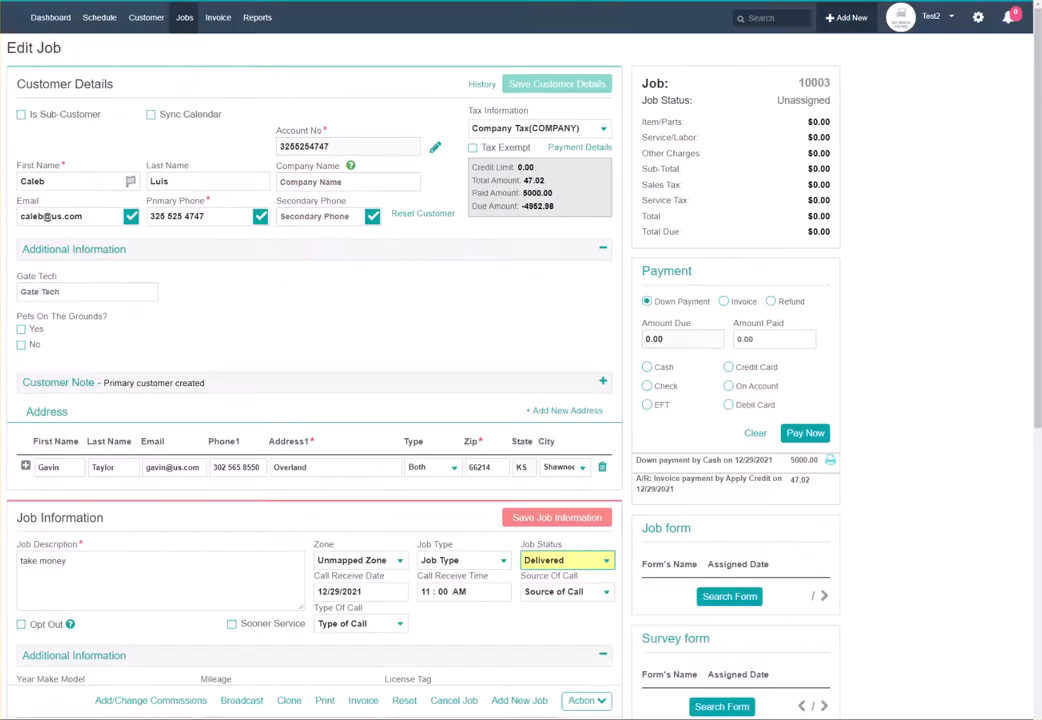
- Leave the edited job without saving, go to the Price List page, and add the Heating & Air Conditioning industry
left_click(977, 20)
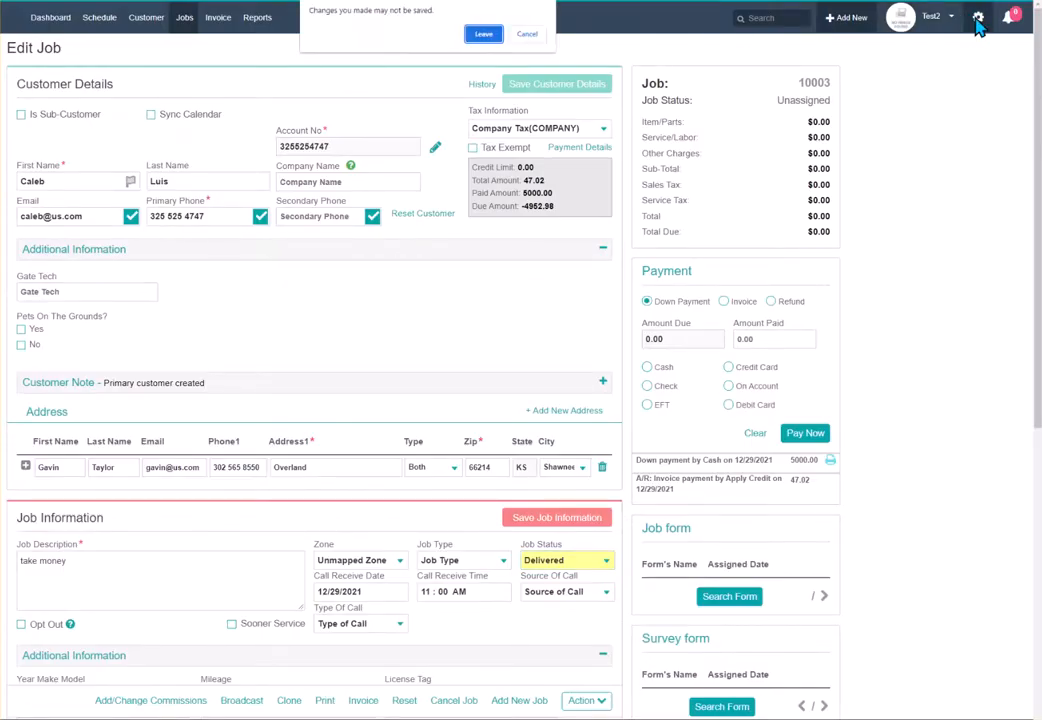
left_click(484, 36)
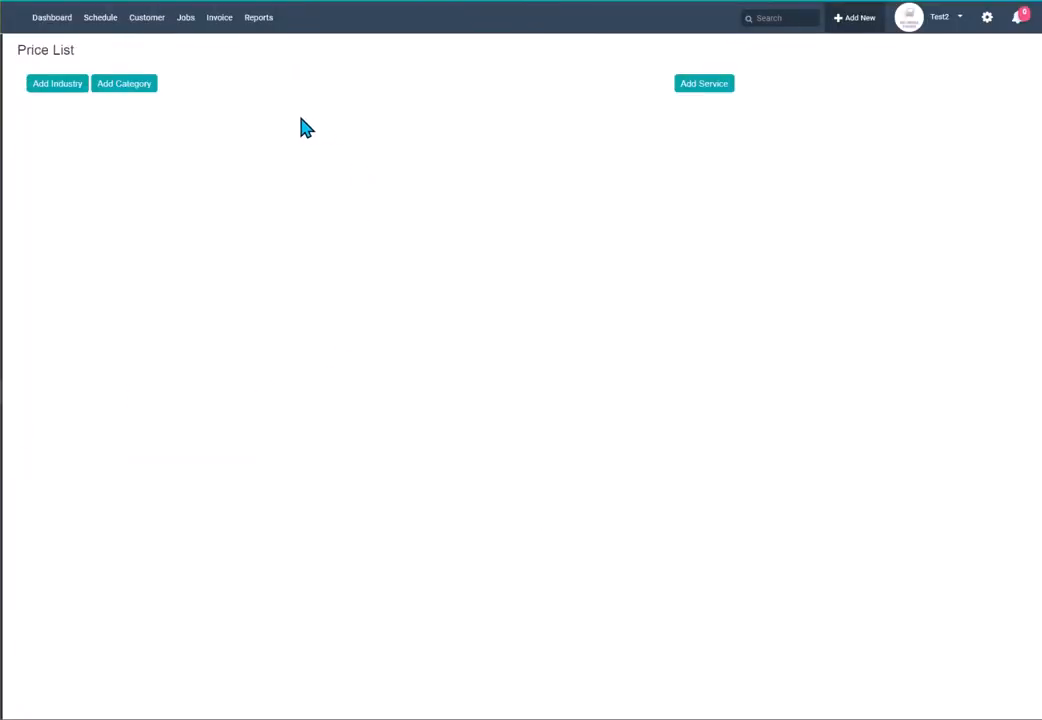
left_click(68, 85)
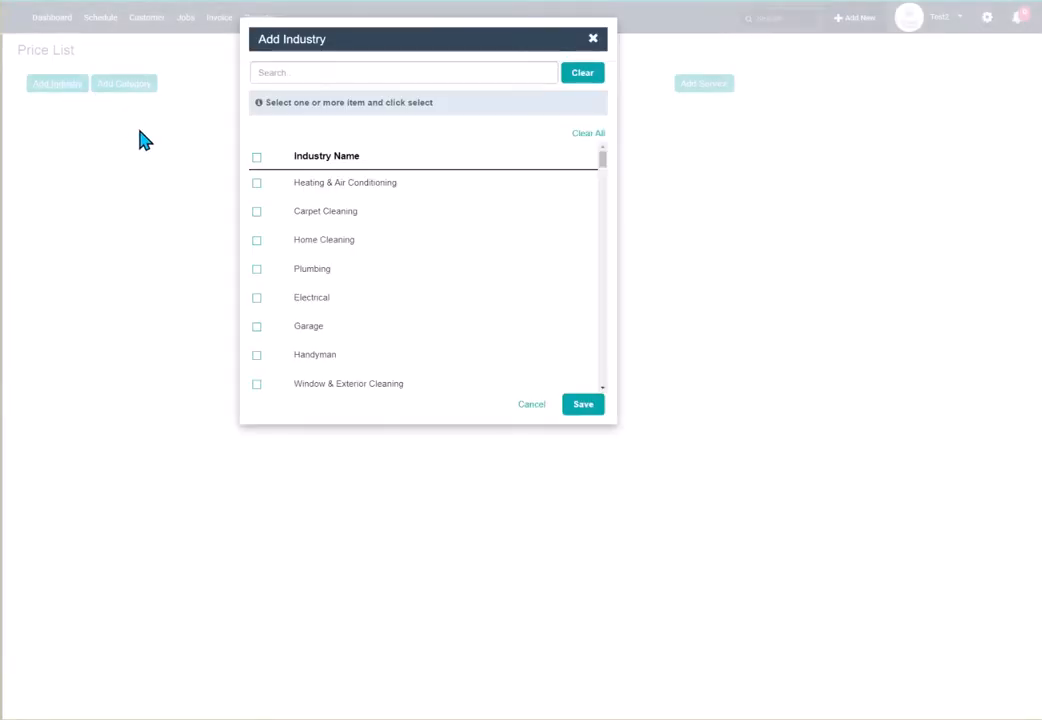
left_click(257, 184)
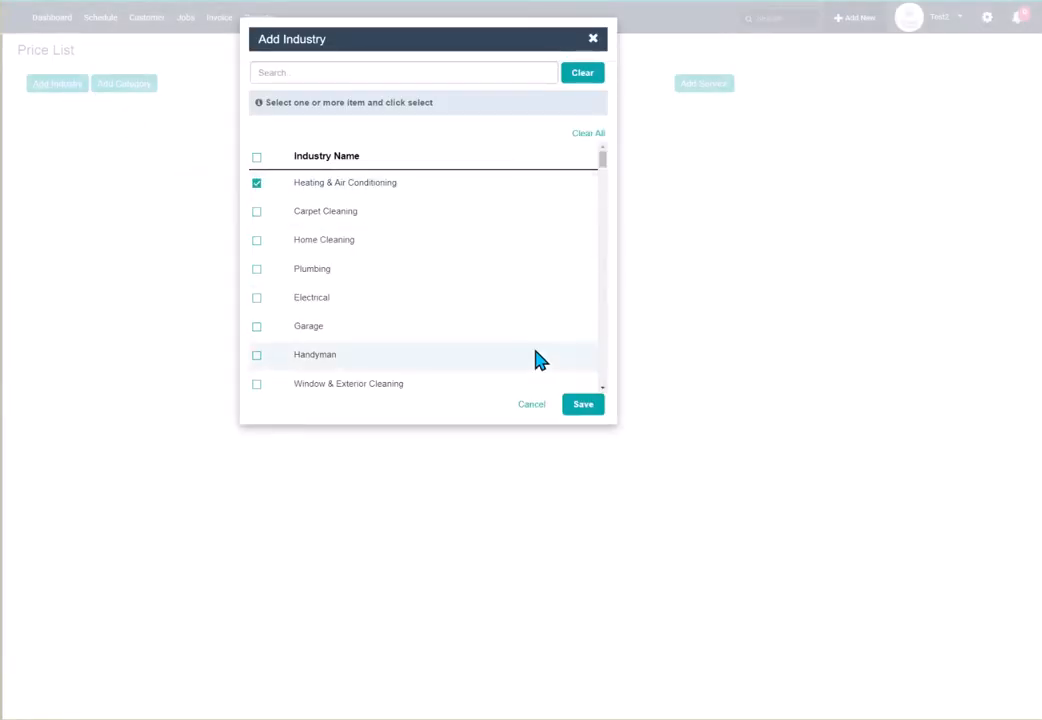
left_click(583, 404)
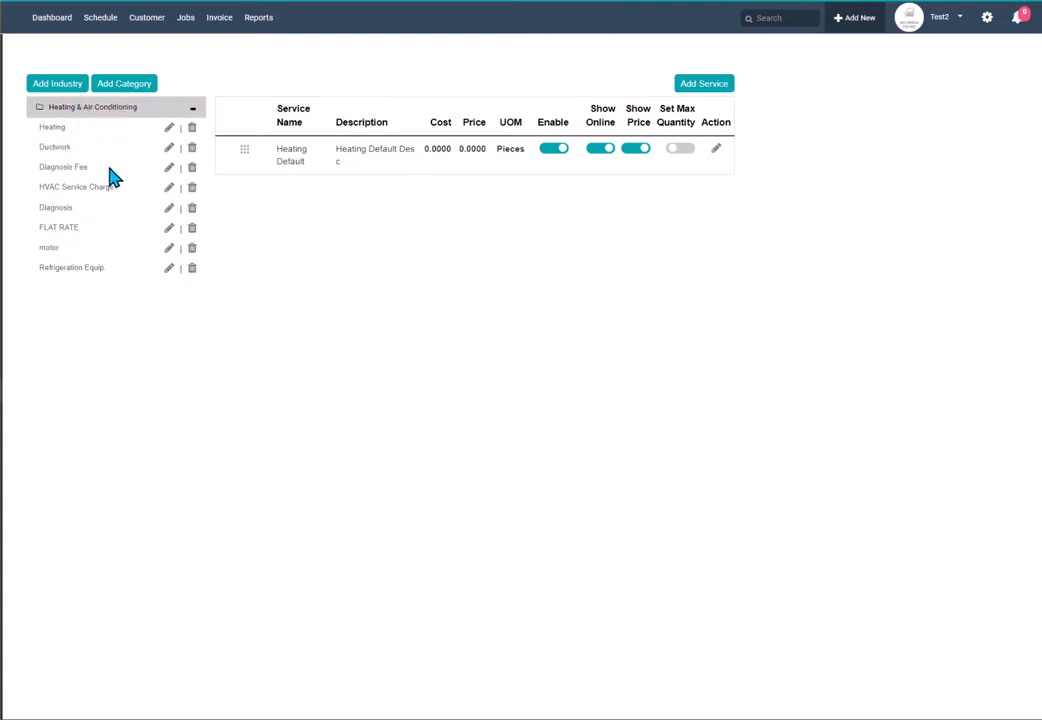
- Start a new service in the Diagnosis Fee category named "Diagnostics on Thermostat" with the description "Check Thermo wiring"
left_click(77, 178)
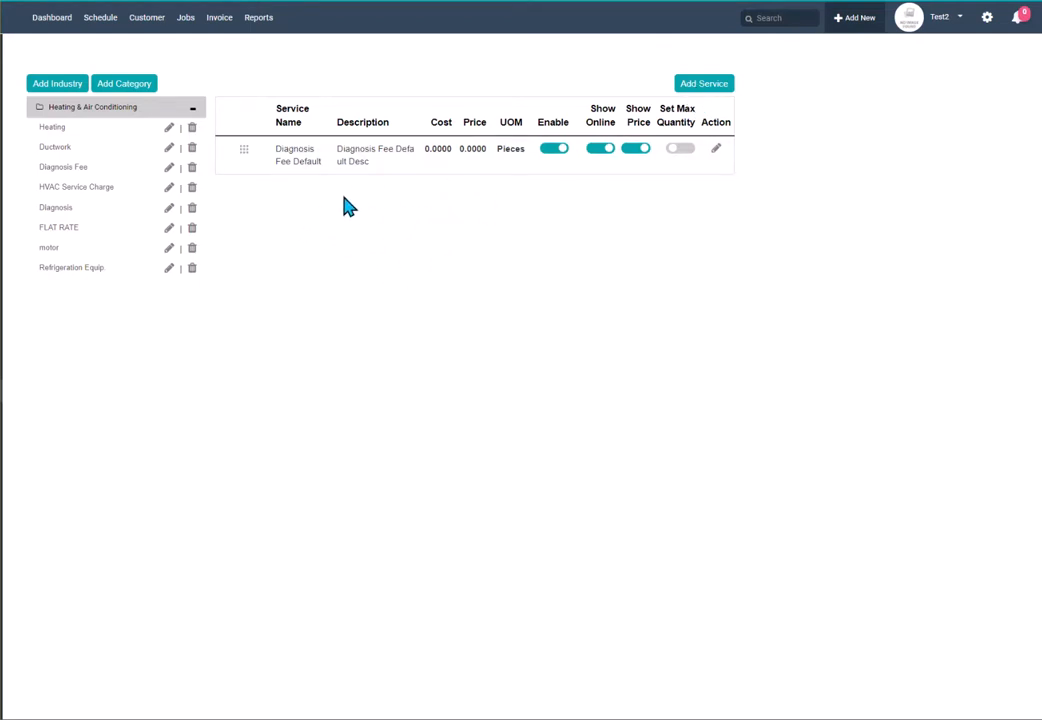
left_click(707, 88)
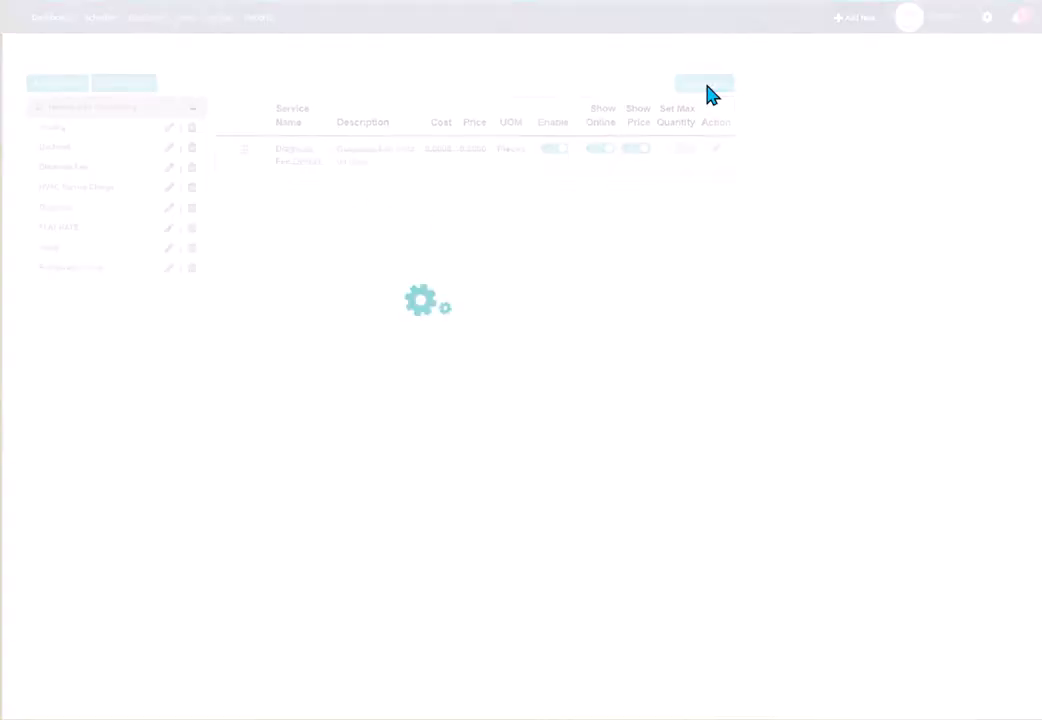
left_click(441, 79)
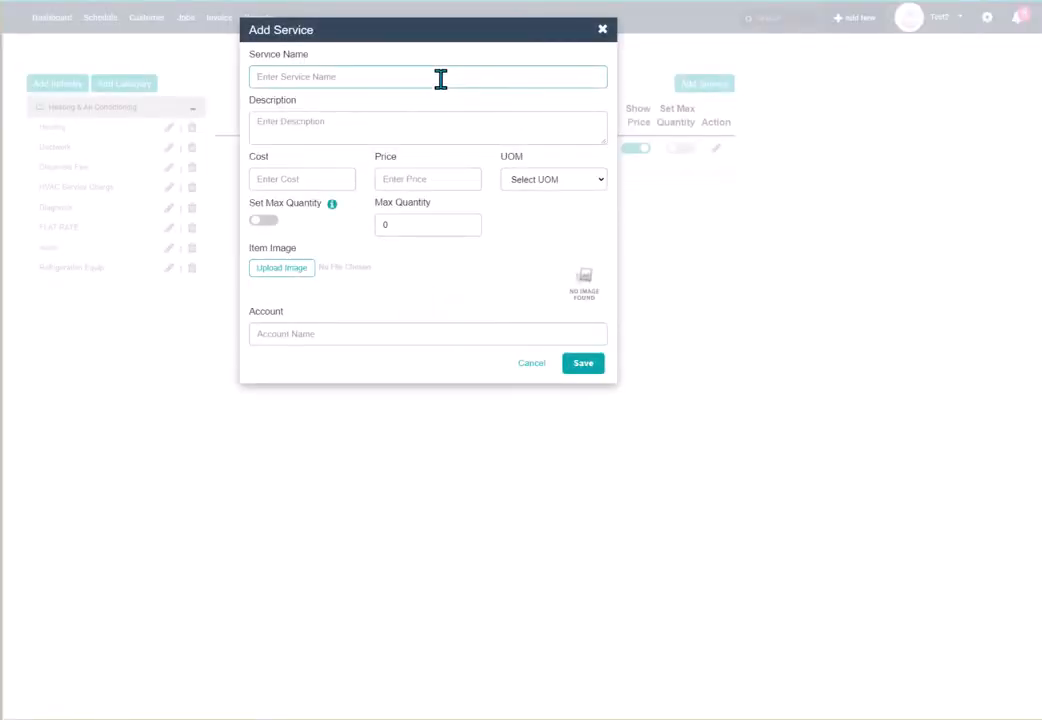
type("z")
key("BackSpace")
type("Diga")
key("BackSpace")
key("BackSpace")
key("BackSpace")
type("iagnostics on Thermostat")
key("Tab")
type("Check")
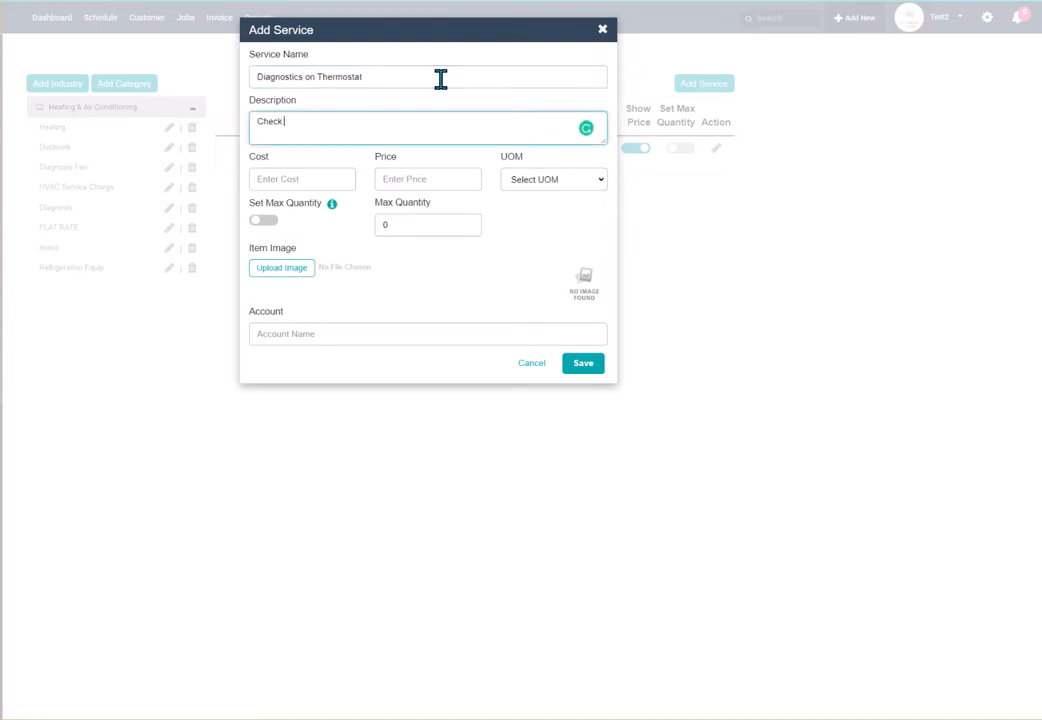
type(" Thermo wiring")
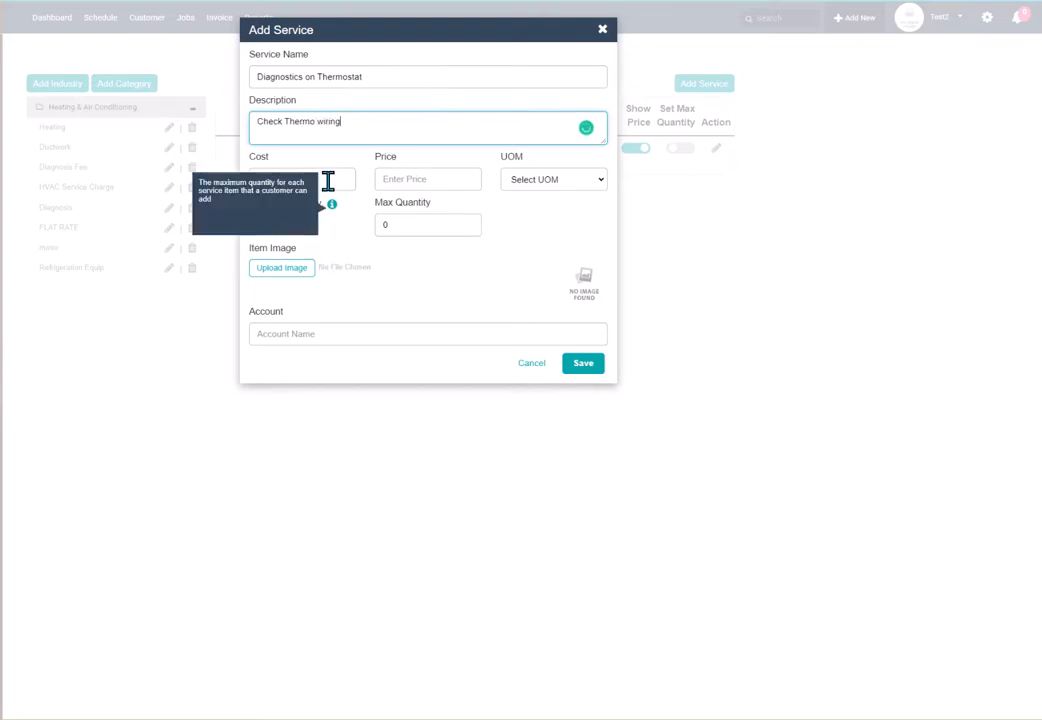
- Set the new thermostat service's cost to 0.00 and its price to 75.00
left_click(330, 179)
type("0")
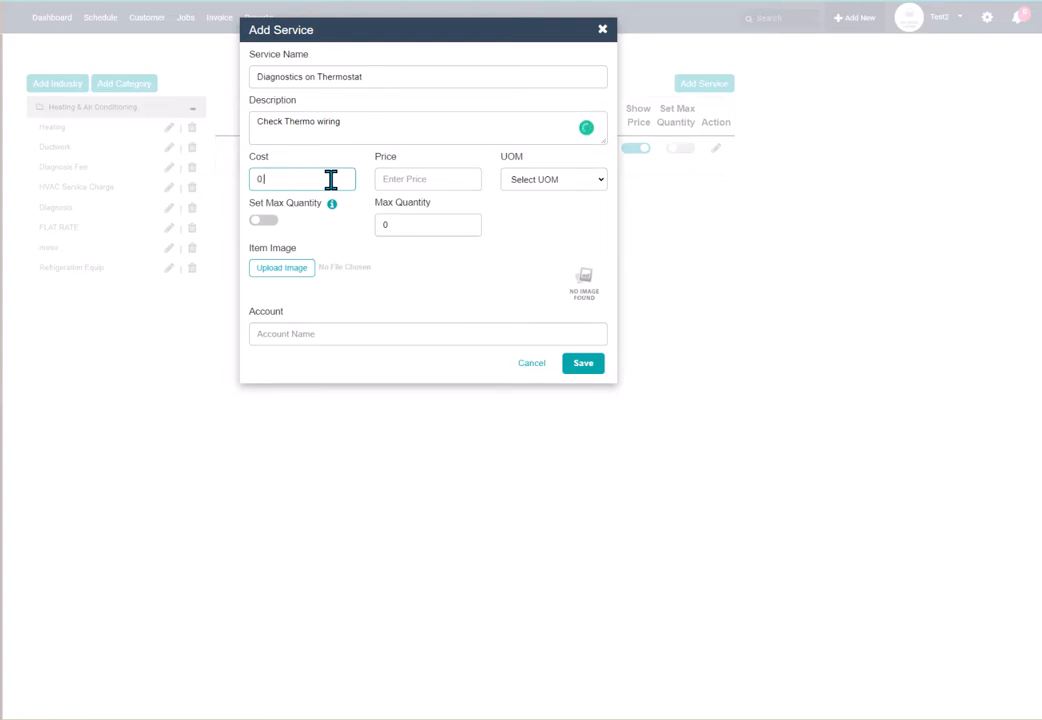
type(".00")
key("Tab")
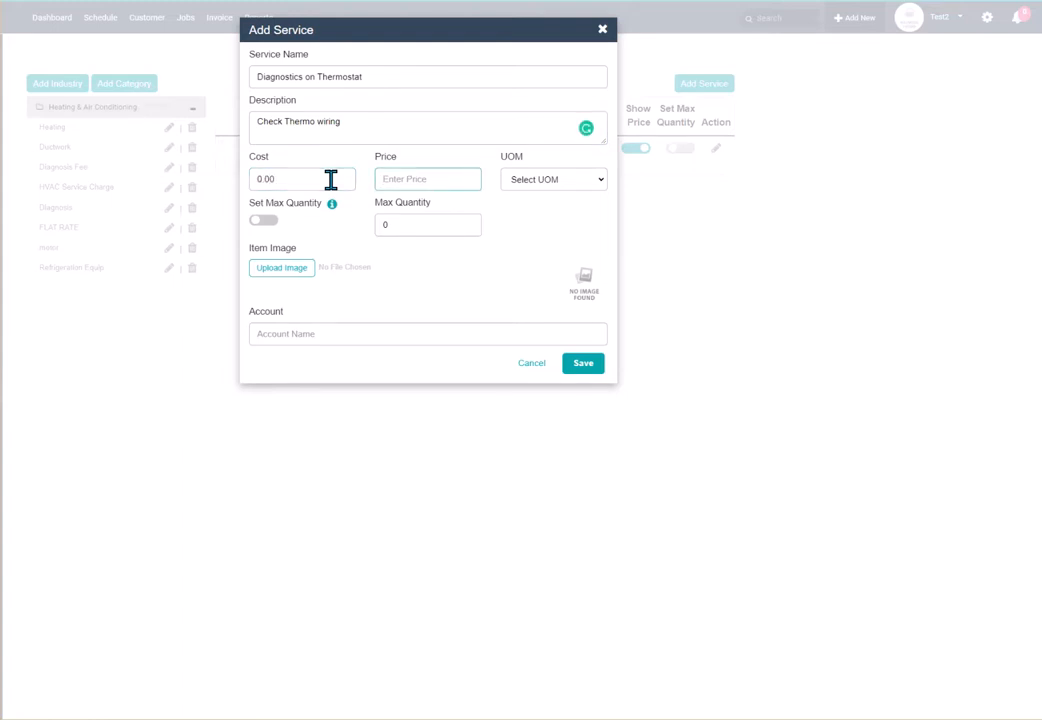
type("75.00")
- Set the new thermostat service's unit of measure to Flat Fee and save the service
left_click(540, 180)
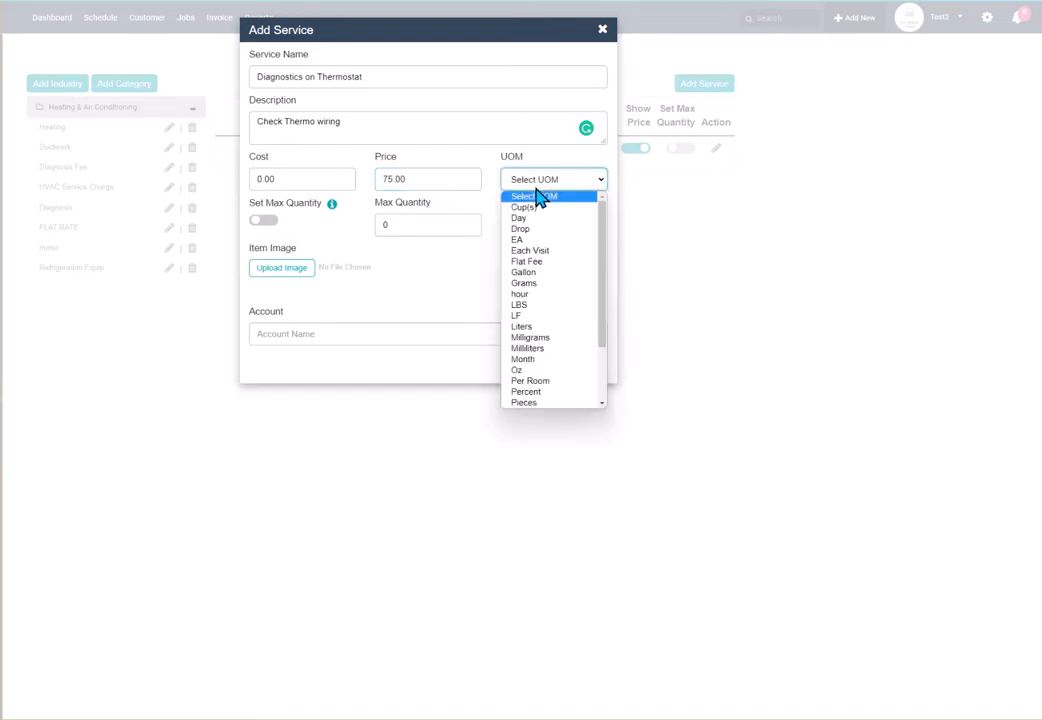
left_click_drag(605, 232, 605, 250)
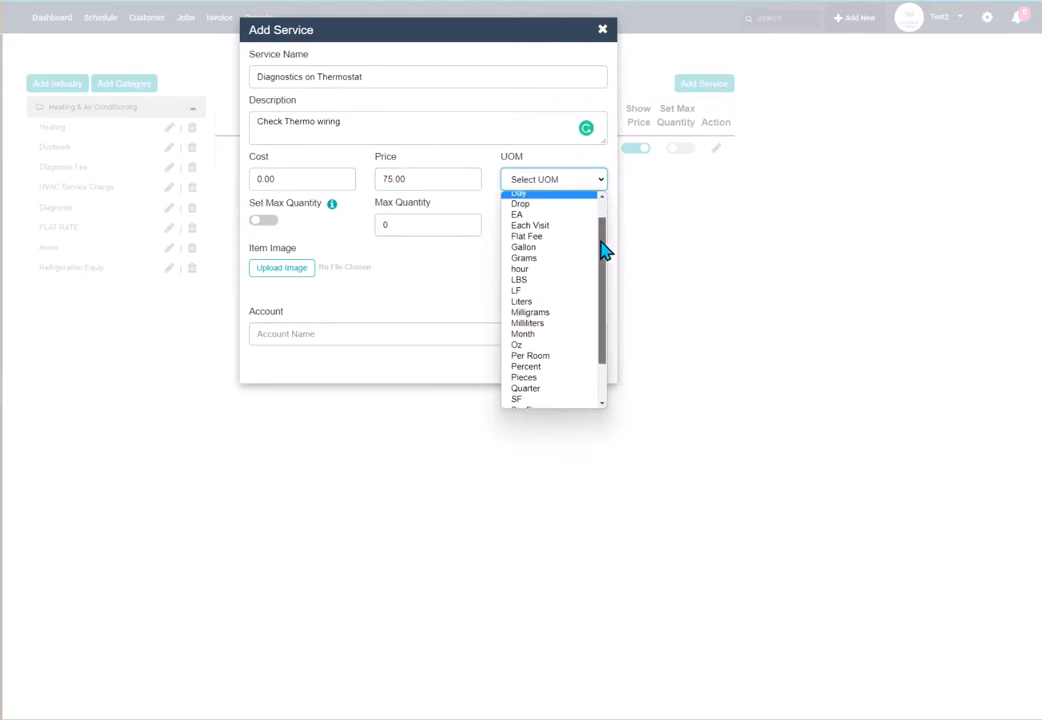
left_click(548, 237)
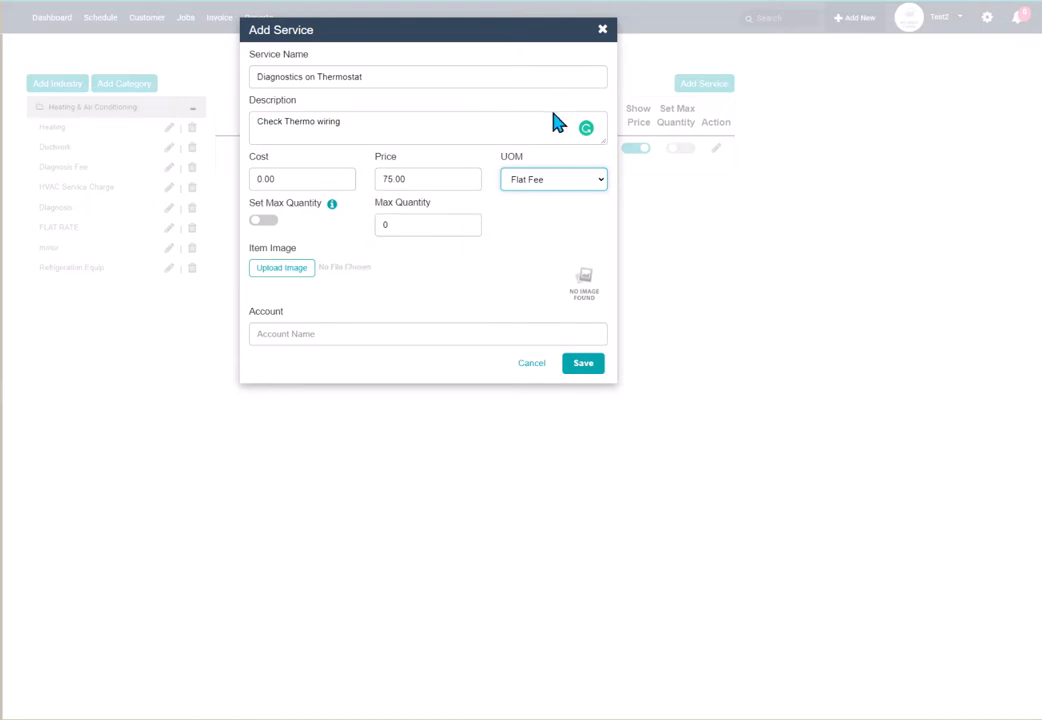
left_click(580, 366)
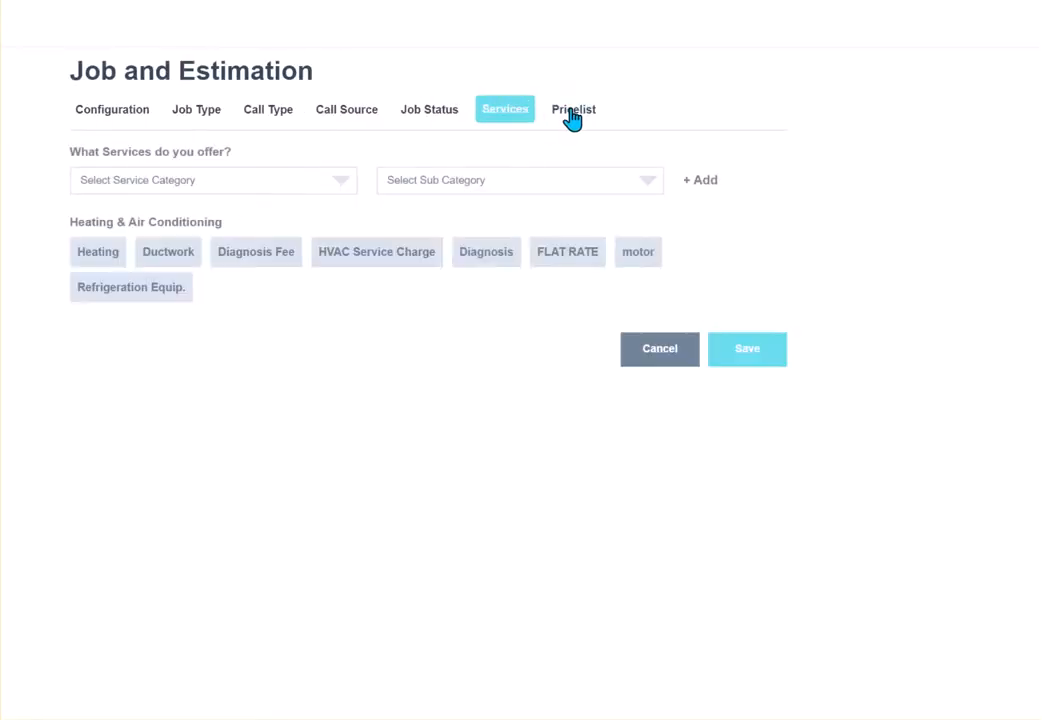
- Reload the Pricelist setup by way of Services and show the Diagnosis Fee services under Heating & Air Conditioning
left_click(572, 112)
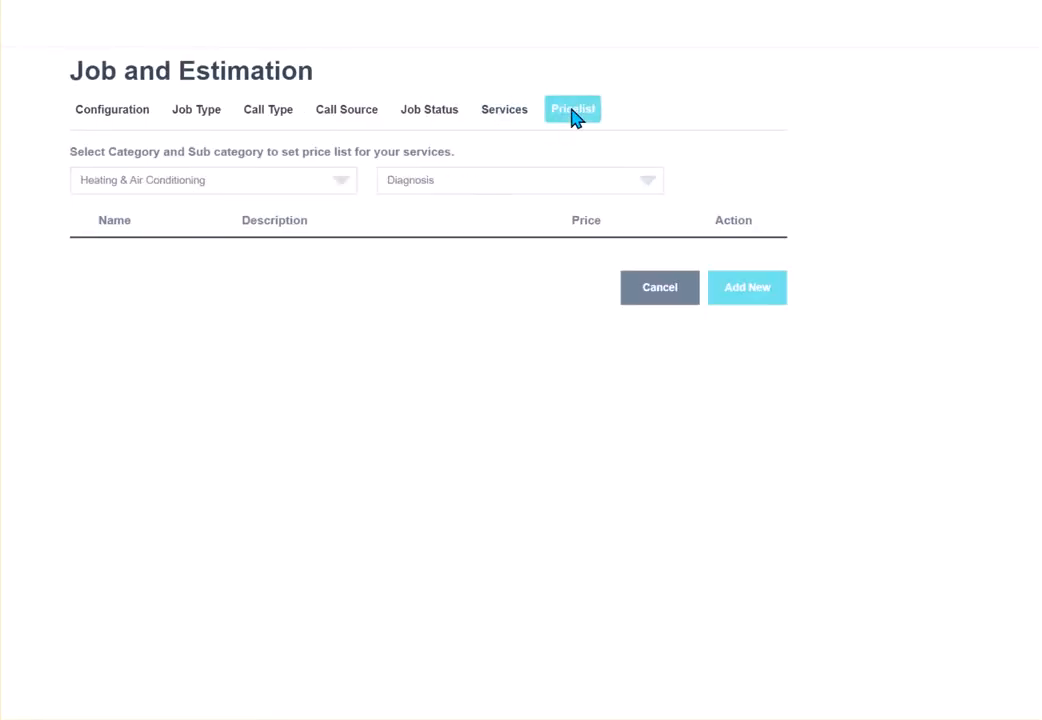
left_click(508, 113)
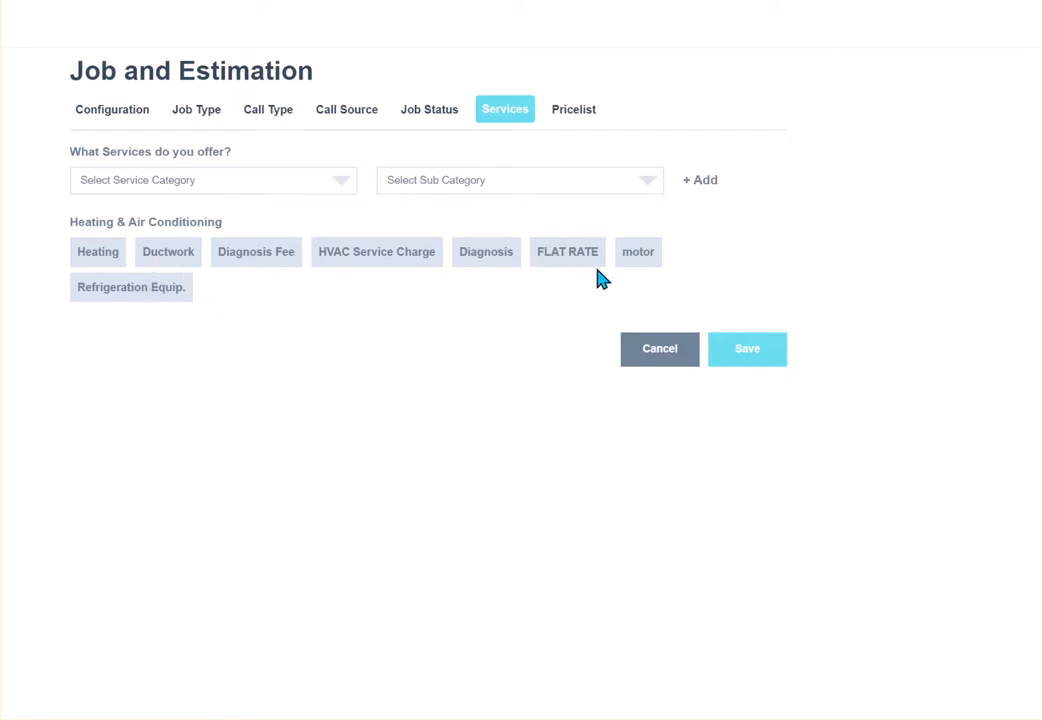
left_click(570, 118)
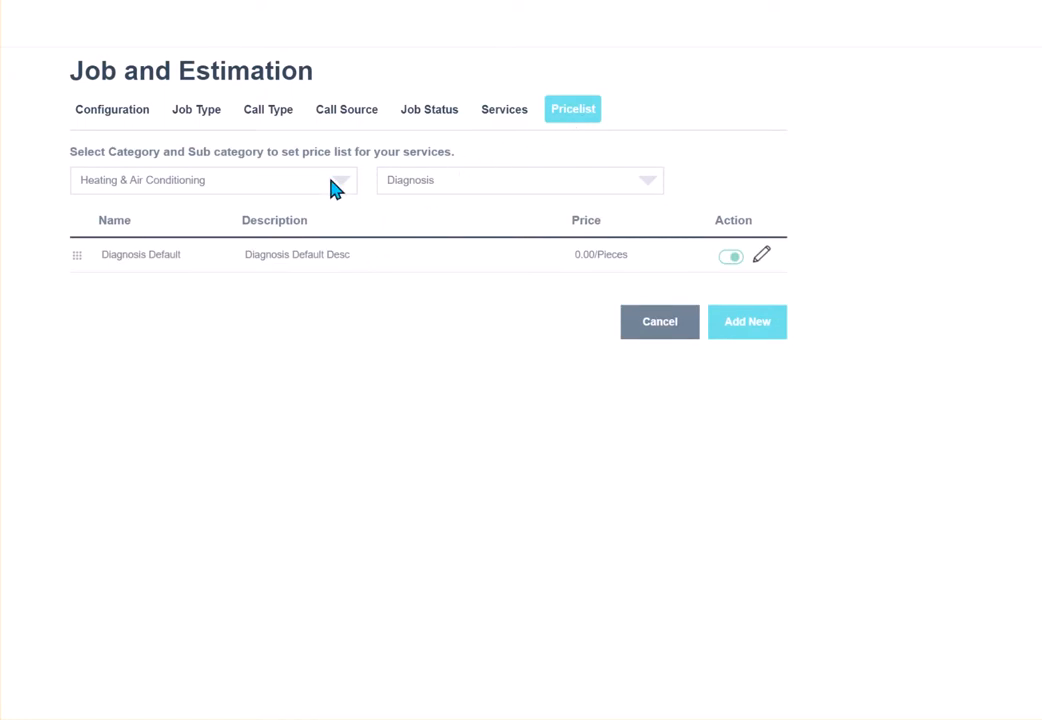
left_click(417, 196)
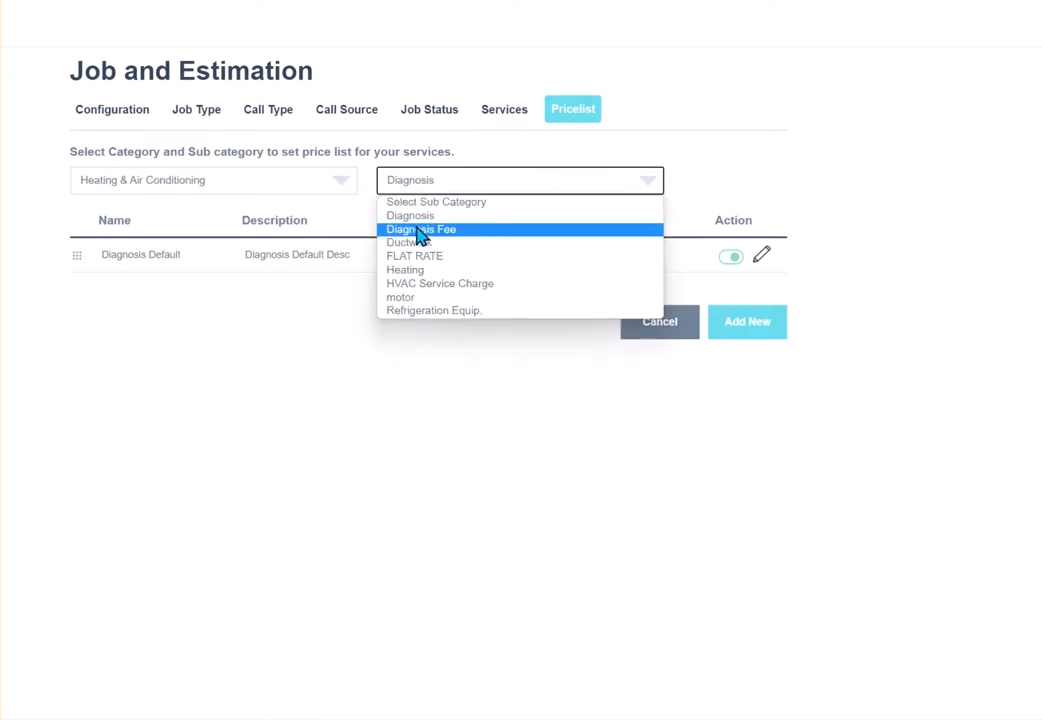
left_click(419, 232)
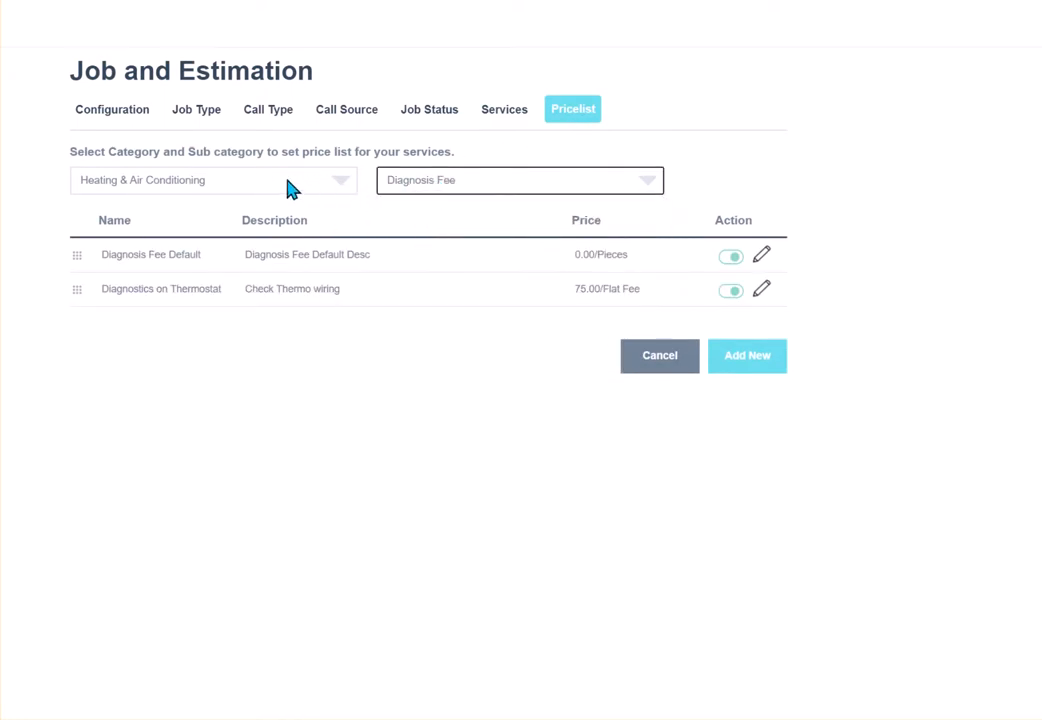
- Check the Ductwork and Diagnosis price lists, and return to the Diagnosis Fee sub category
left_click(428, 194)
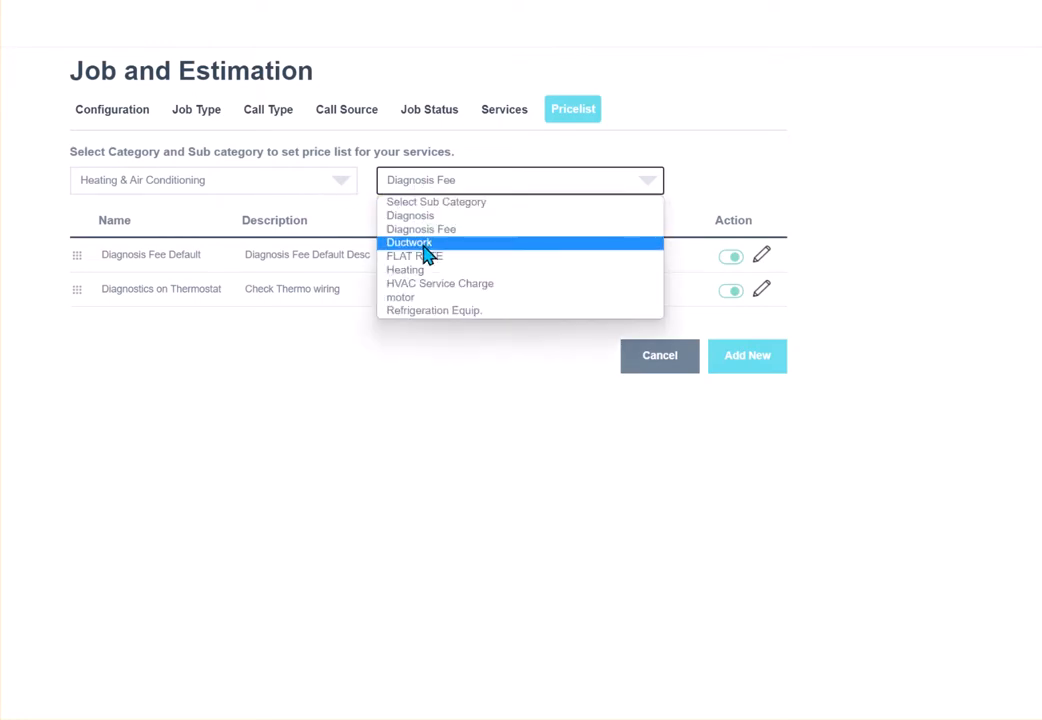
left_click(428, 243)
left_click(444, 196)
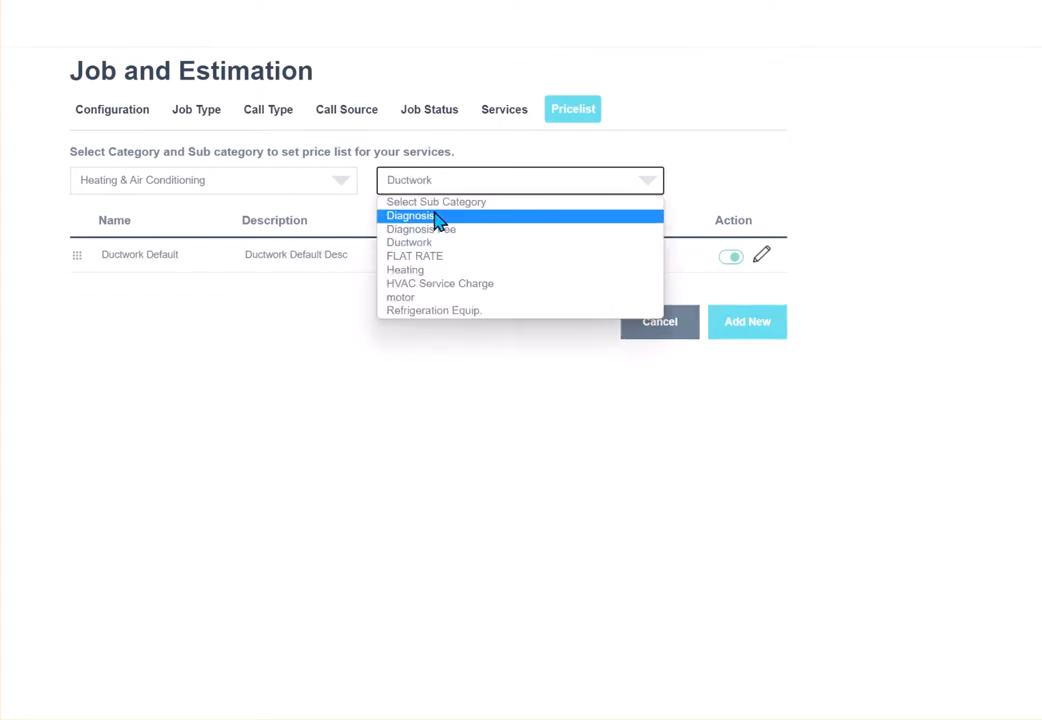
left_click(435, 218)
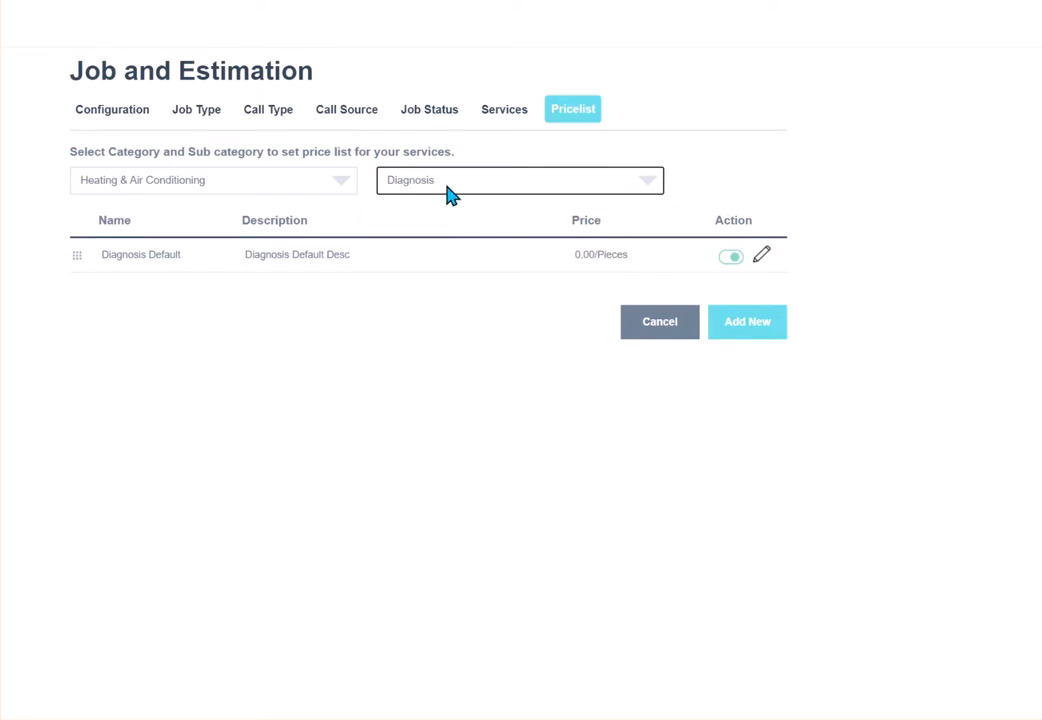
left_click(449, 195)
left_click(445, 230)
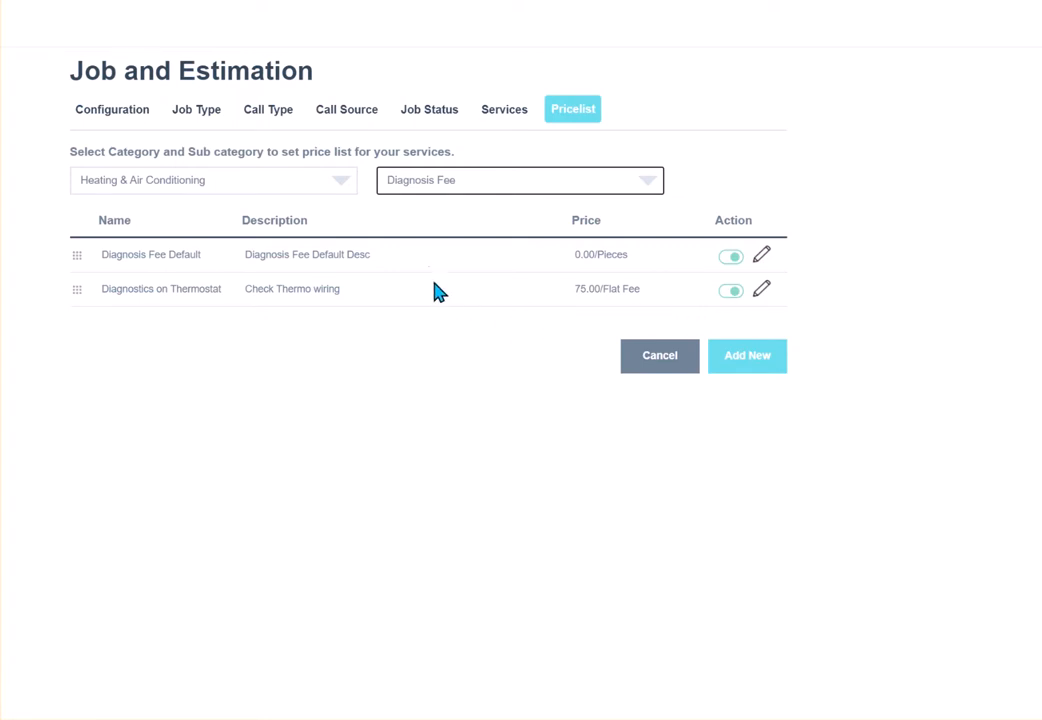
- Browse the service categories that can be added in the Services setup, and close the list without choosing one
left_click(520, 117)
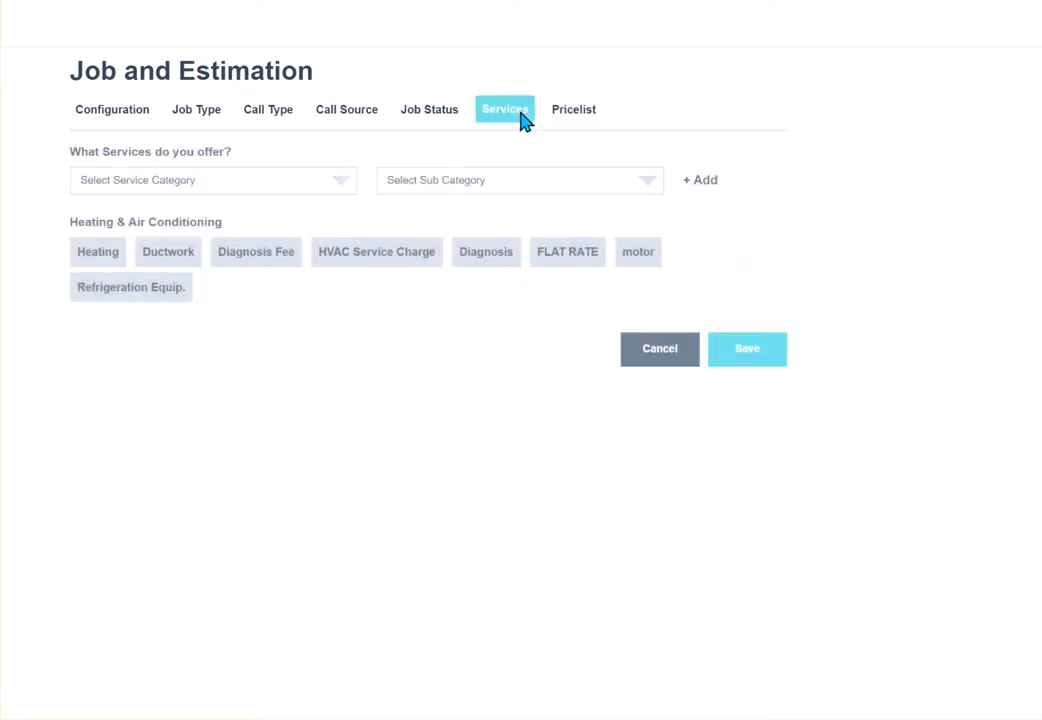
left_click(338, 182)
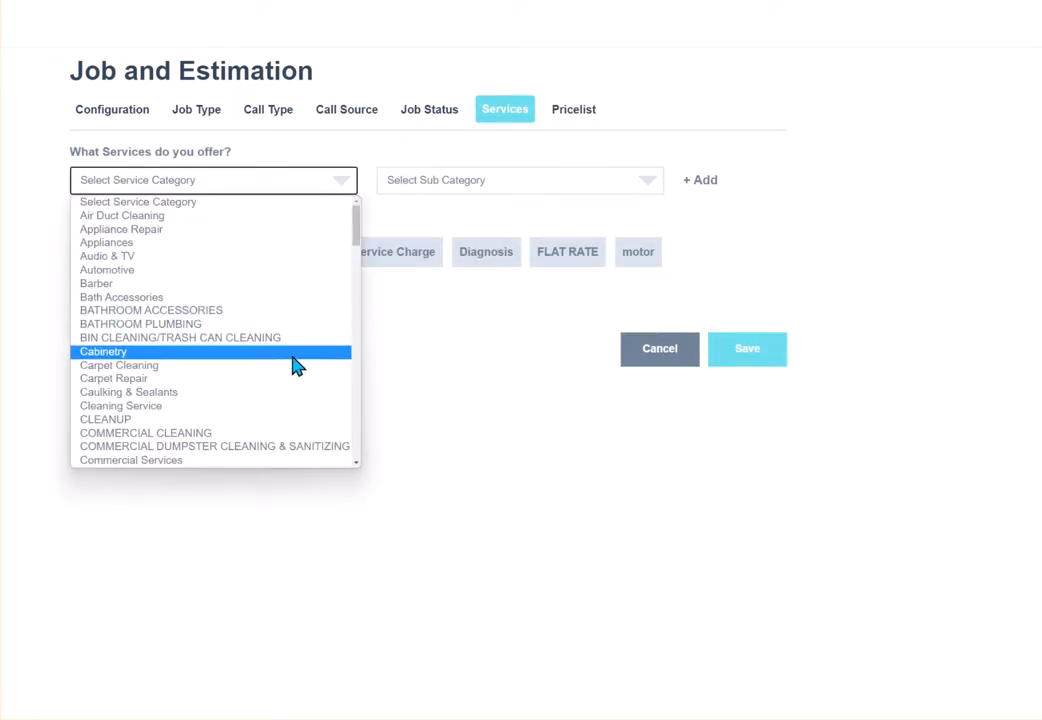
scroll(298, 365, "down", 4)
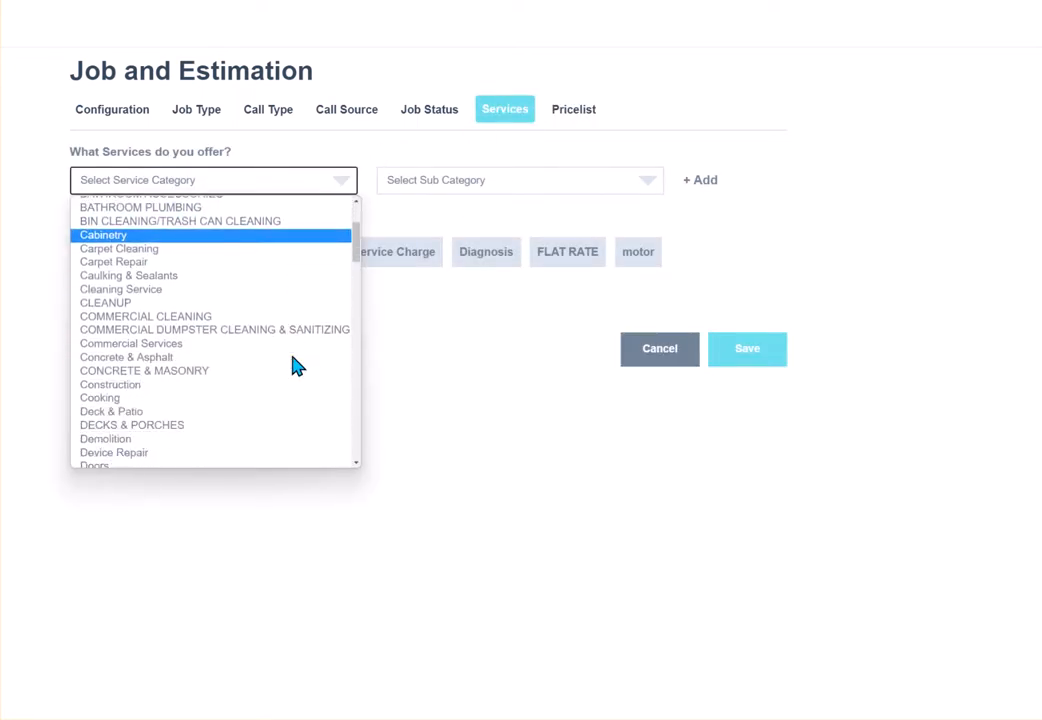
left_click(340, 184)
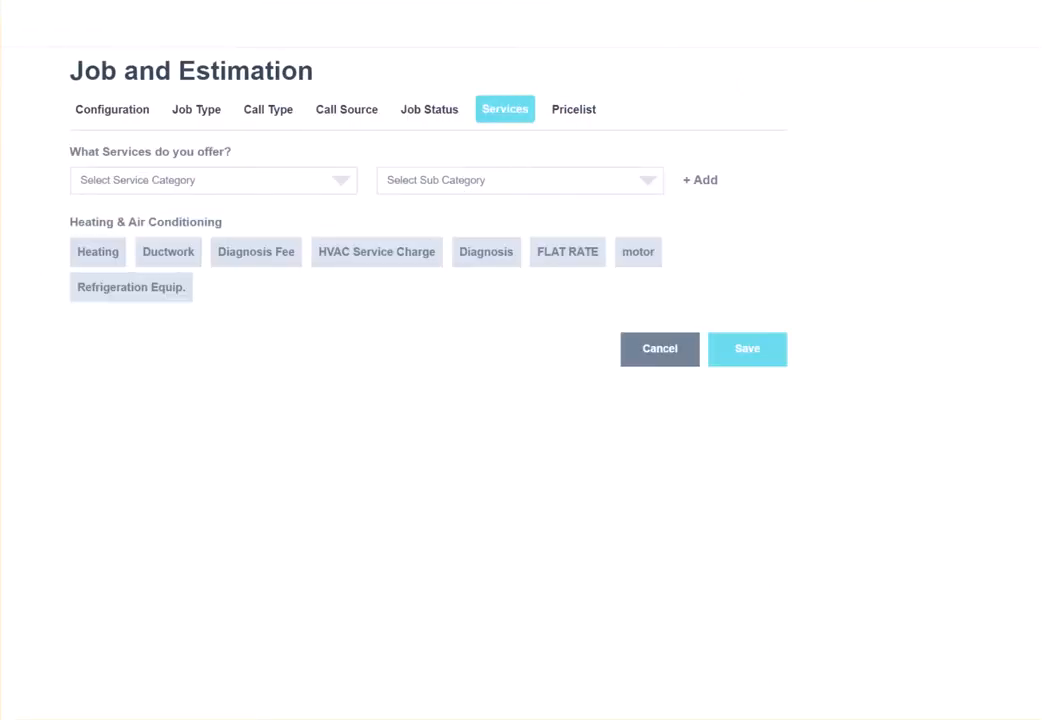
- Return to the Diagnosis Fee price list and open the Diagnostics on Thermostat service for editing
left_click(578, 117)
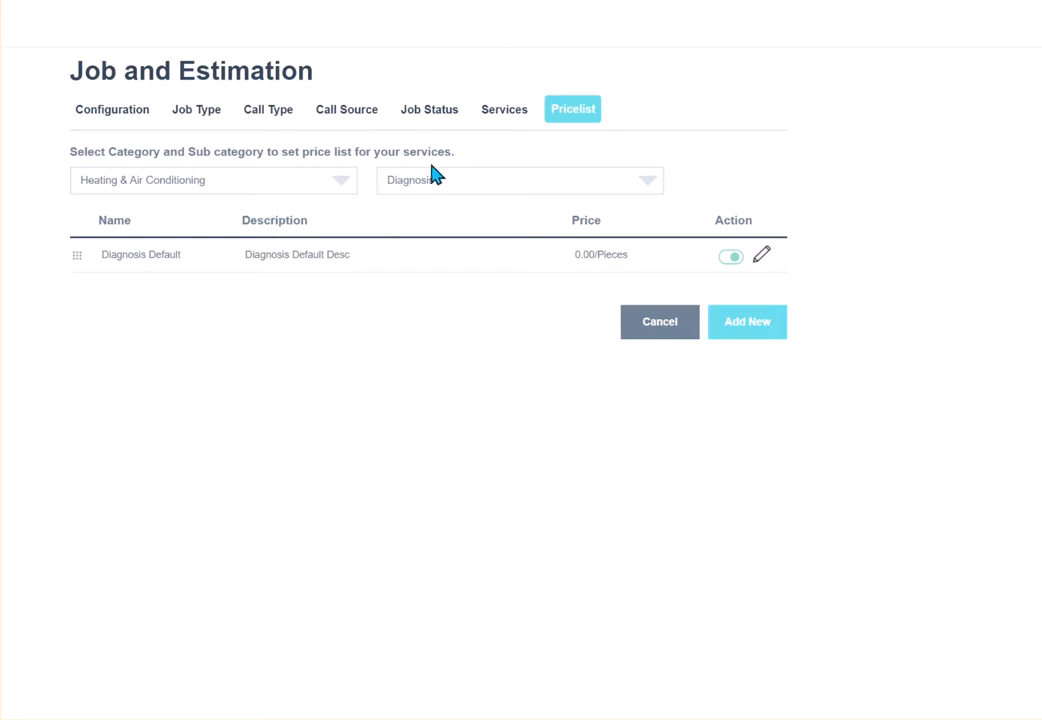
left_click(430, 189)
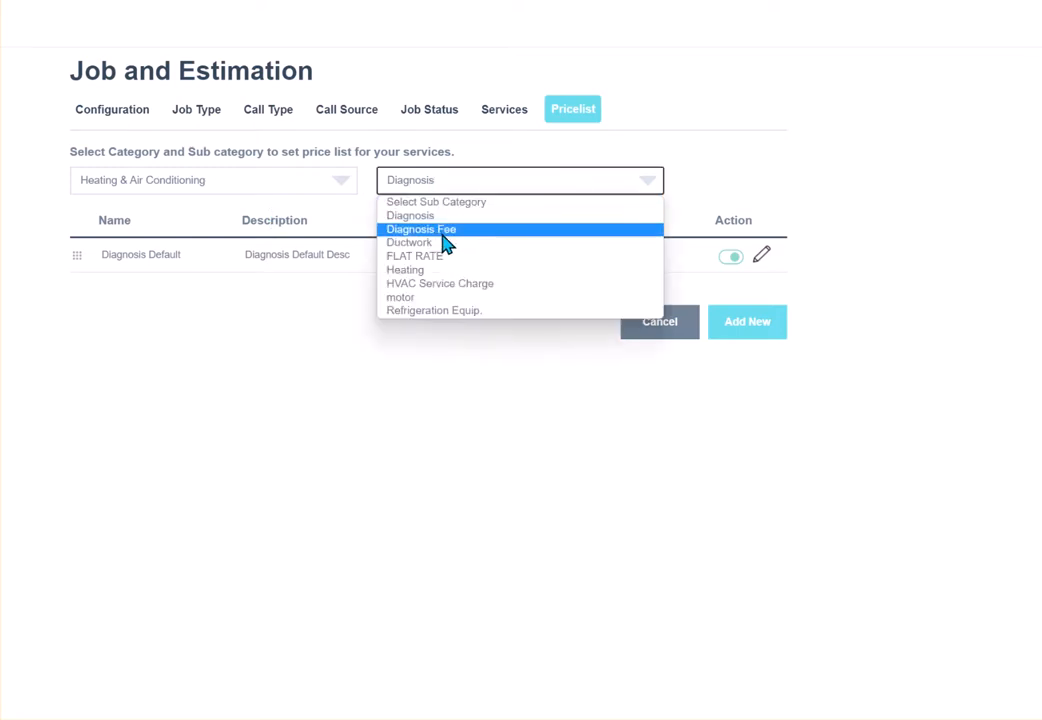
left_click(443, 234)
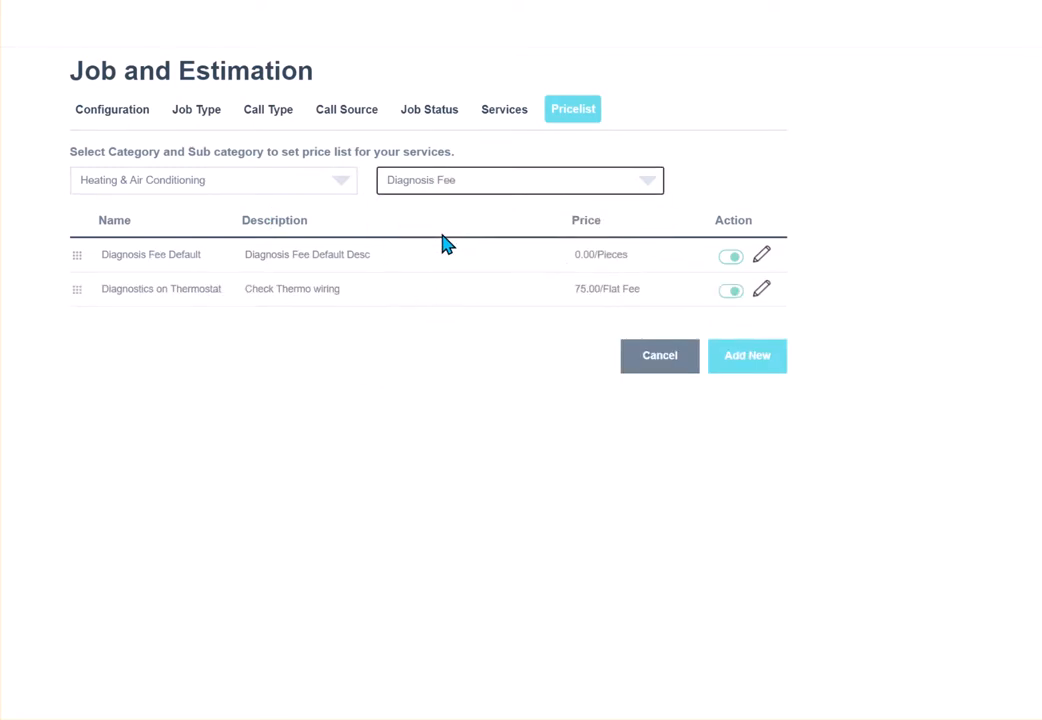
left_click(762, 292)
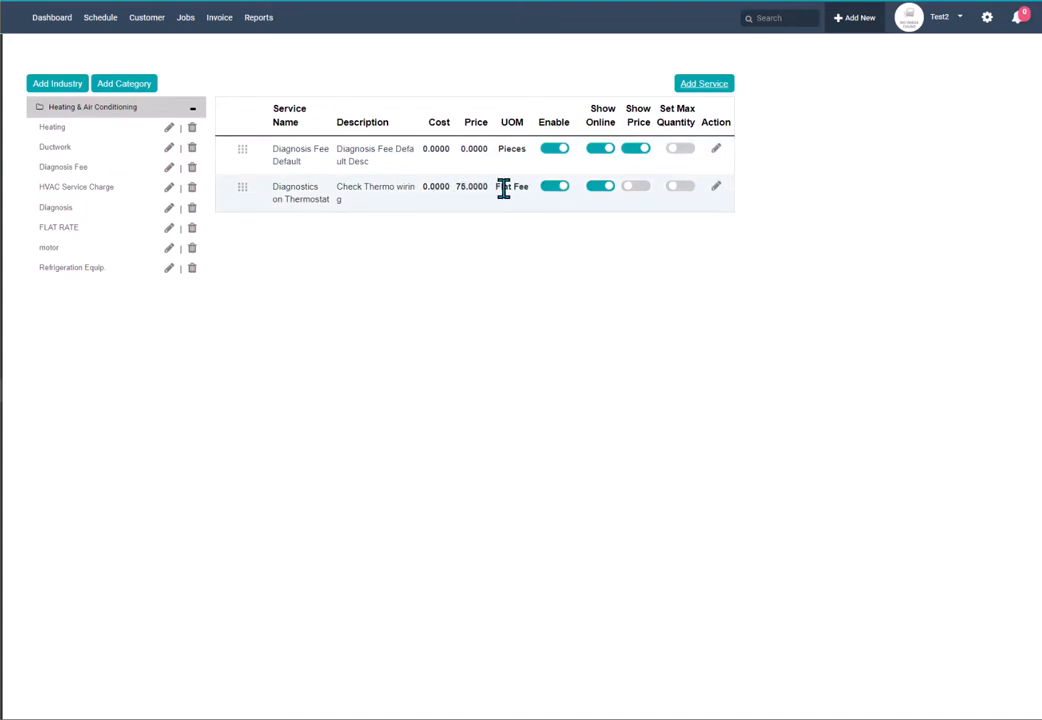
- Disable the Diagnostics on Thermostat service on the Price List page and enable it again
left_click(555, 187)
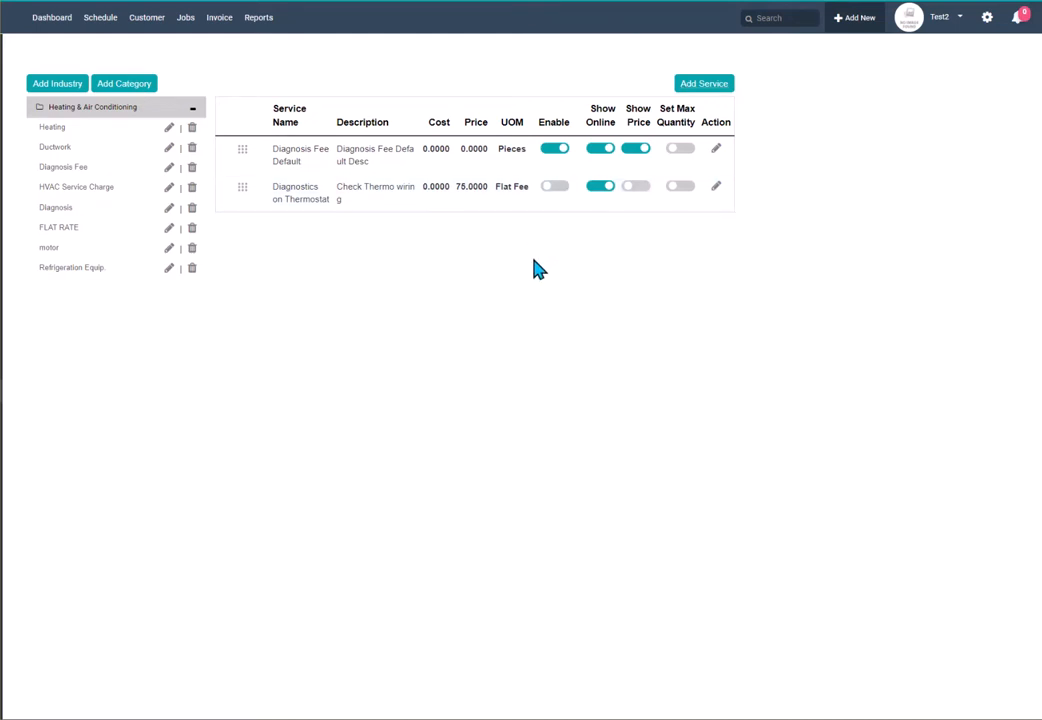
left_click(551, 188)
left_click_drag(584, 100, 667, 163)
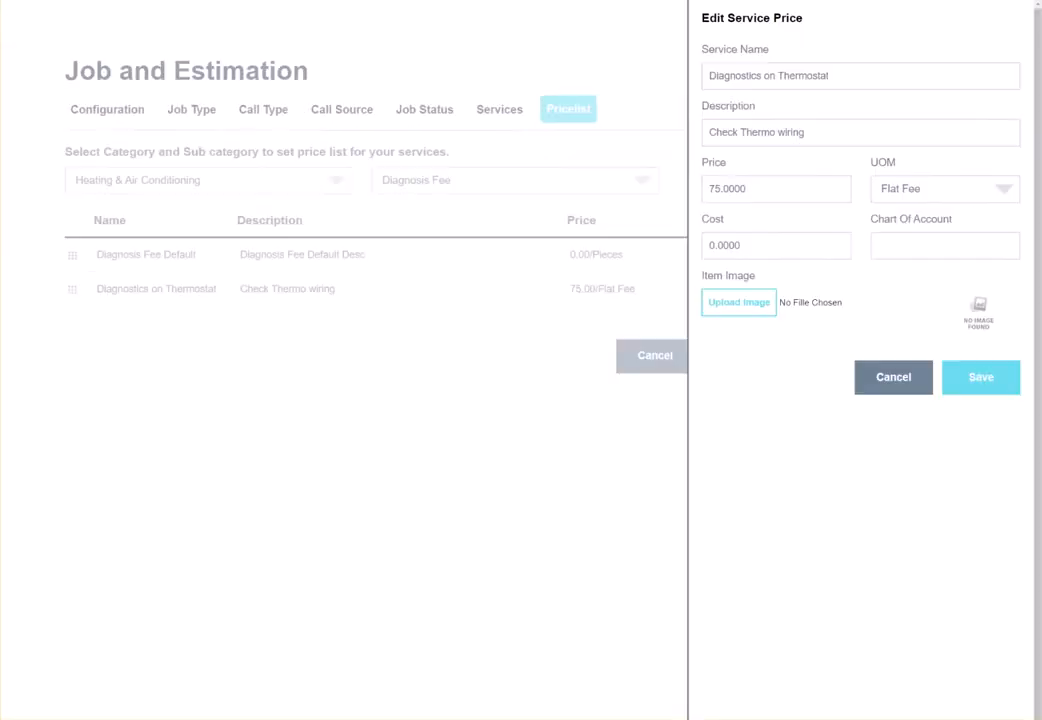
- Cancel the service price edit and leave the Job and Estimation setup from Services, returning to Getting Started
left_click(910, 388)
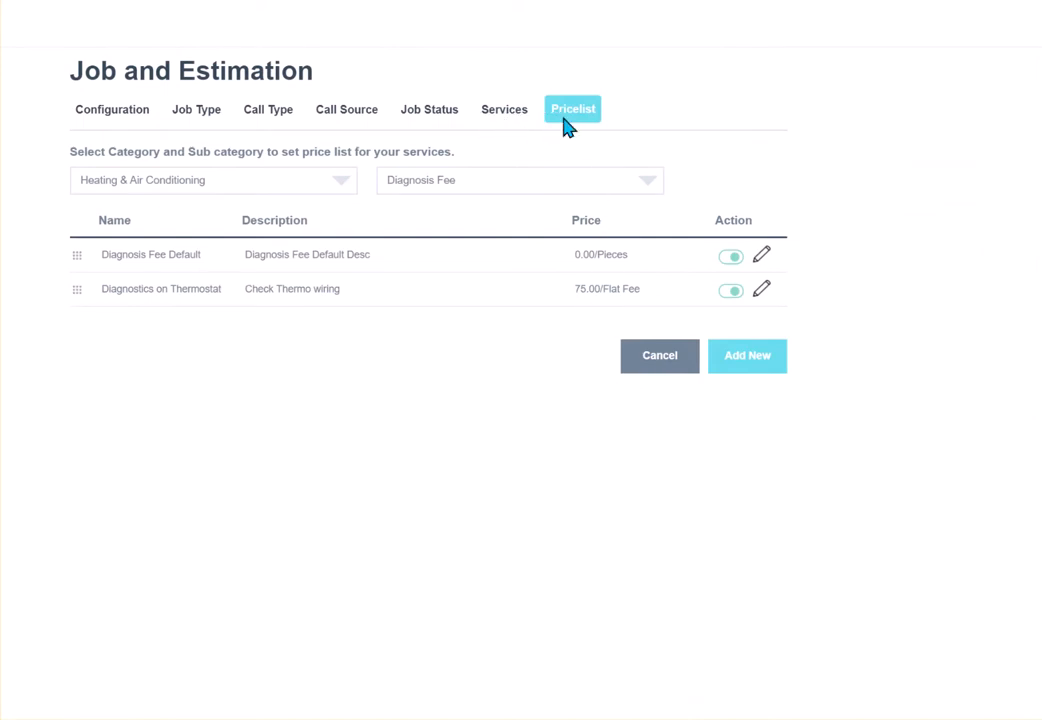
left_click(507, 114)
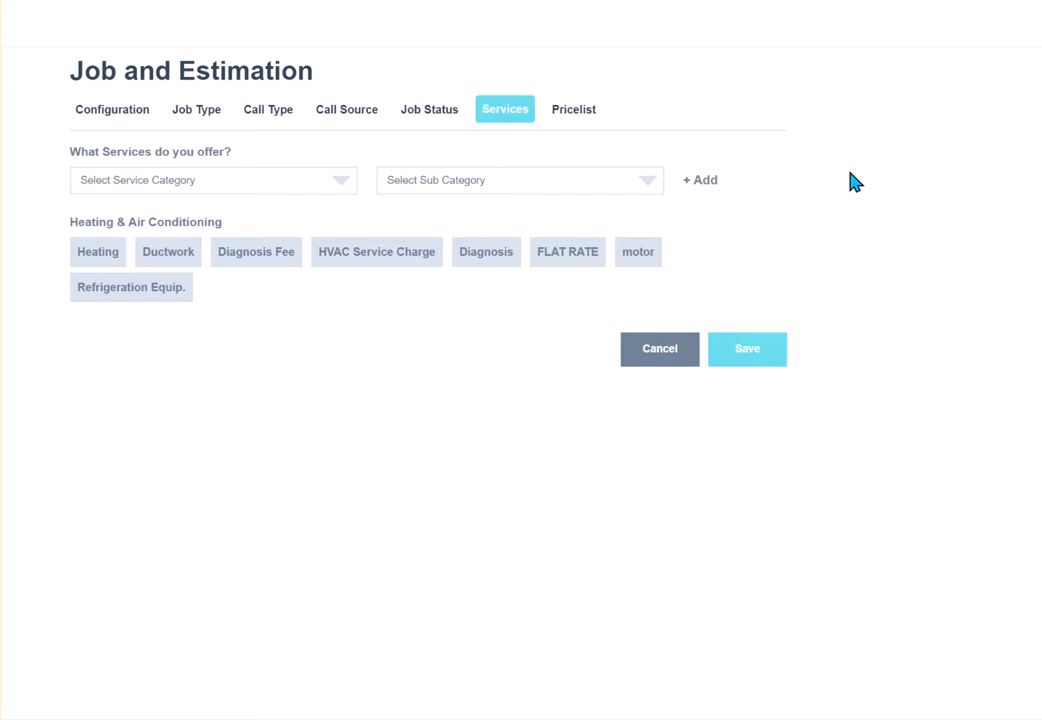
left_click(665, 360)
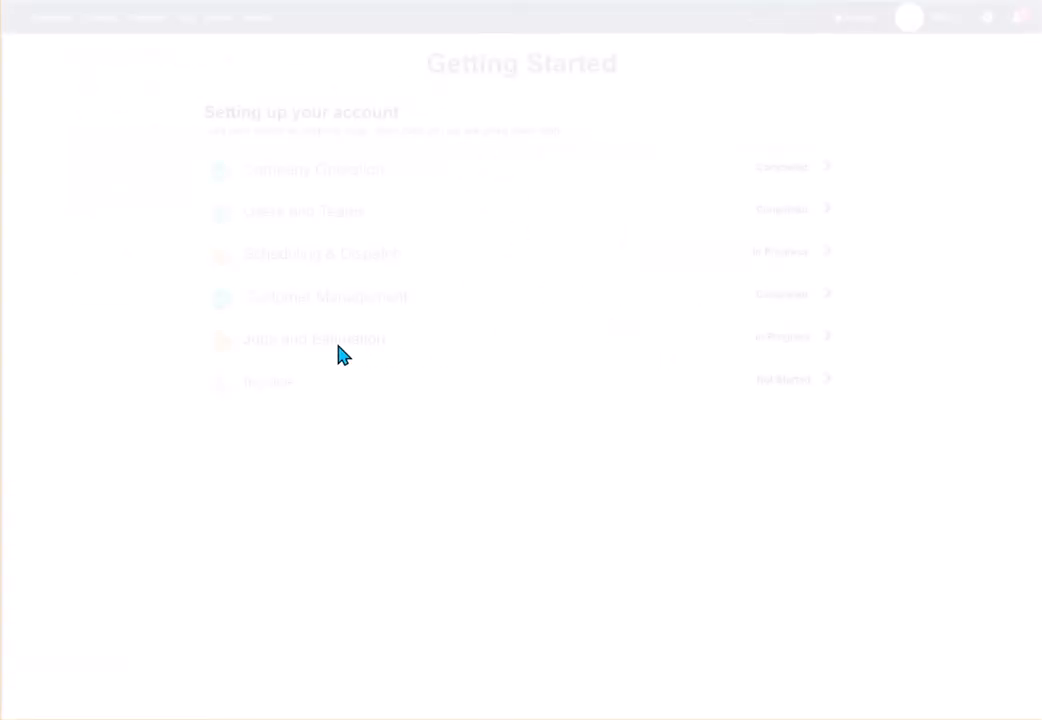